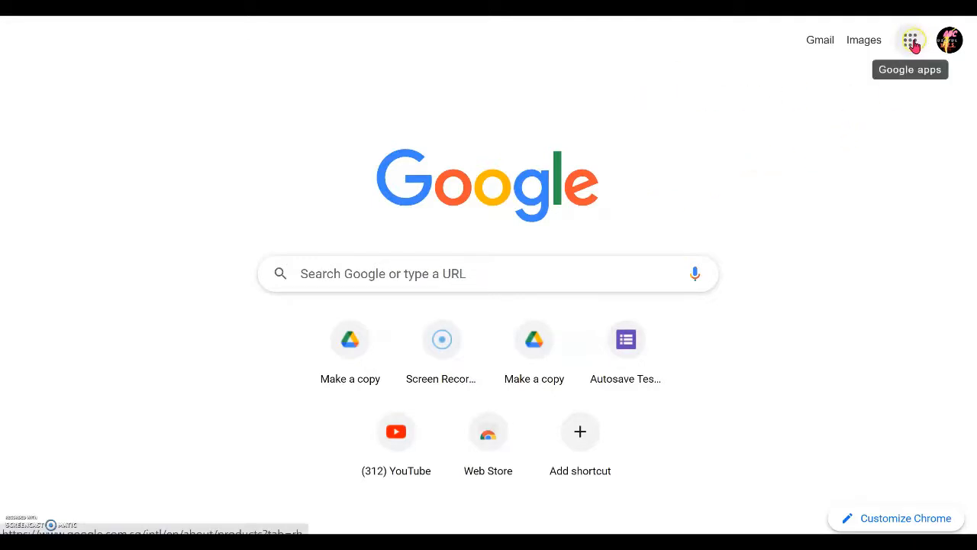
Look through the Google apps list for Forms and Drive
left_click(914, 43)
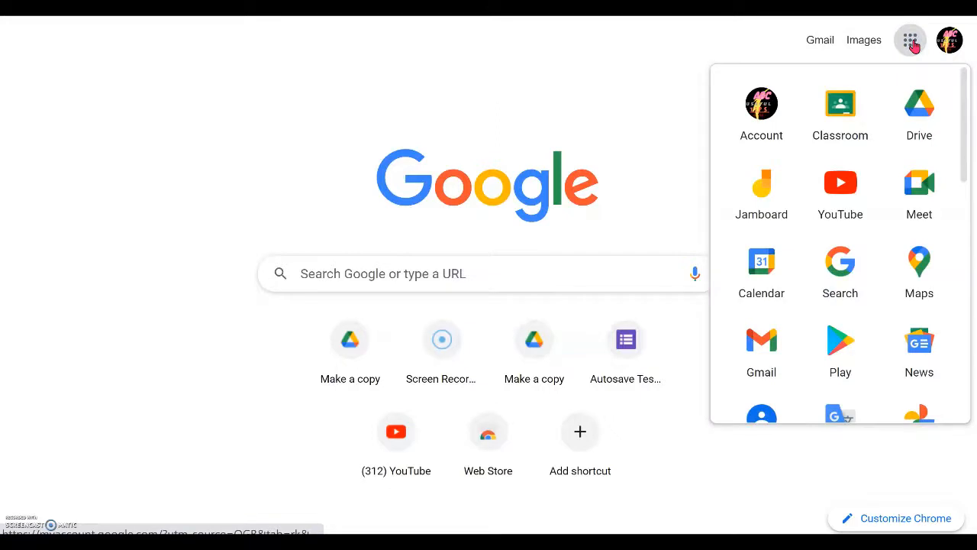
scroll(893, 146, "down", 9)
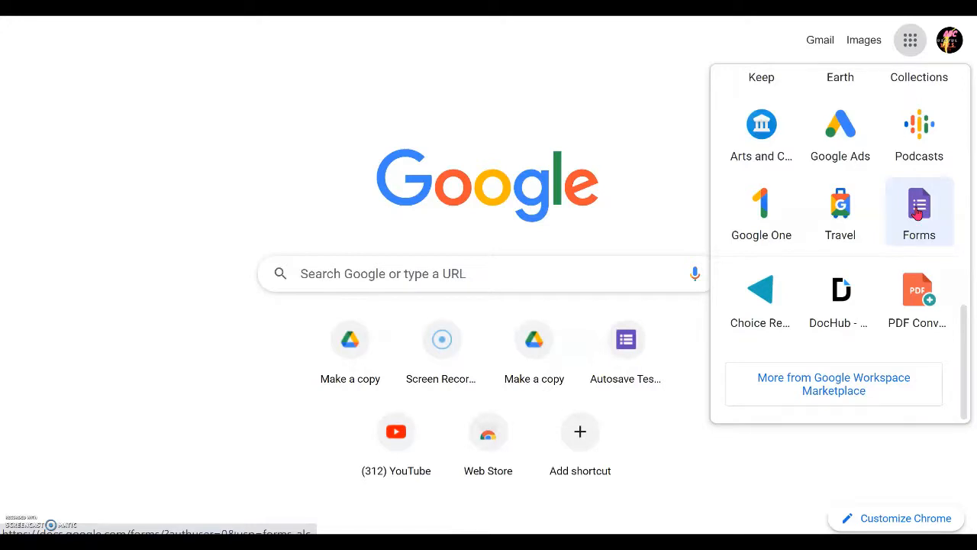
scroll(895, 175, "up", 5)
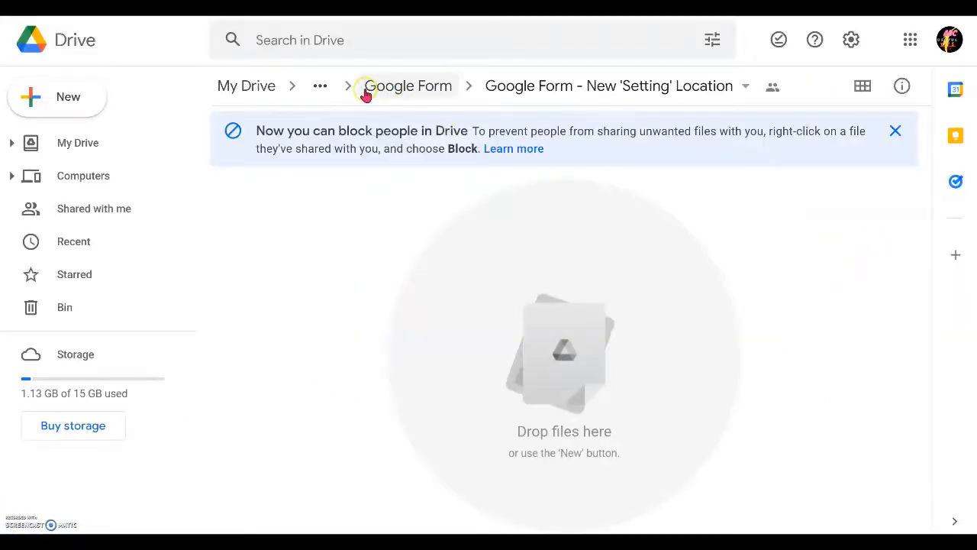
Create a blank Google Form in the shared Drive folder "Google Form - New 'Setting' Location"
left_click(585, 87)
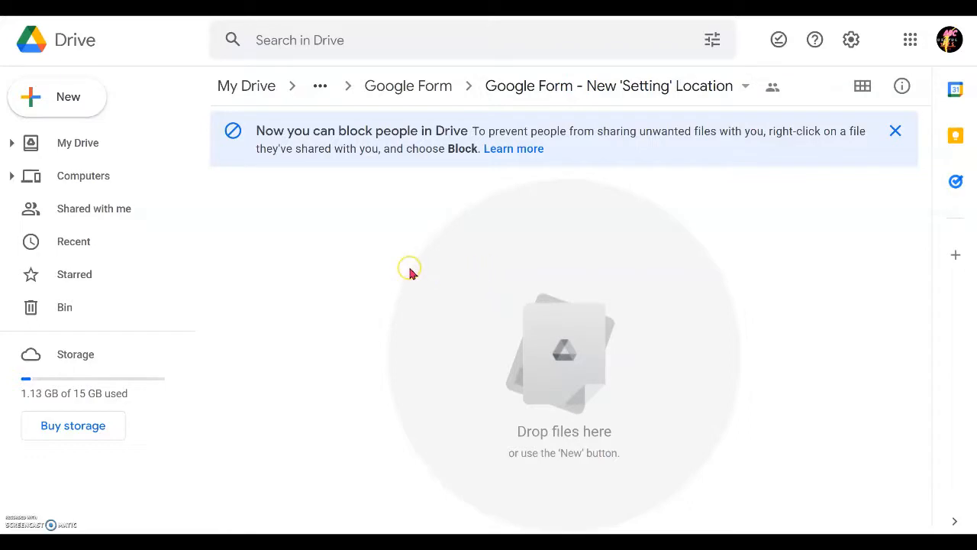
left_click(63, 99)
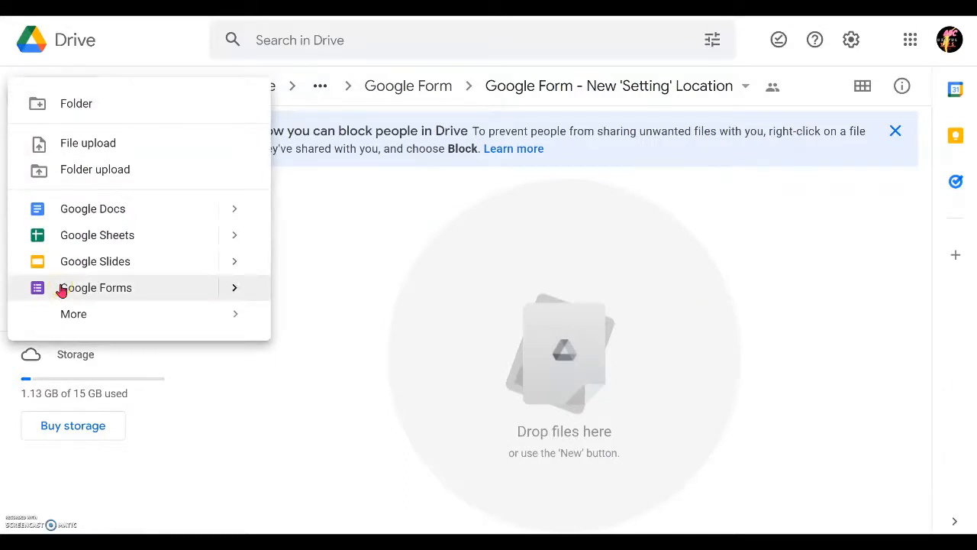
left_click(63, 290)
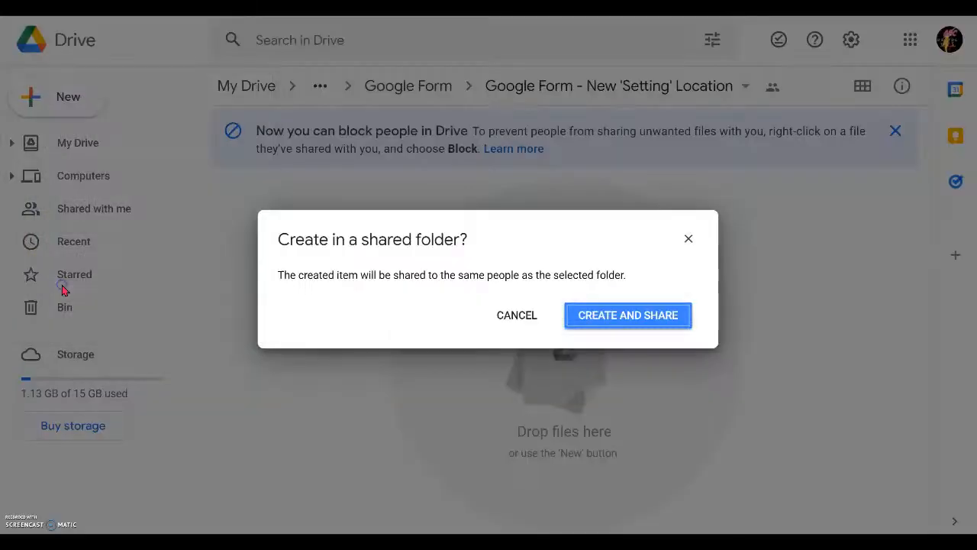
left_click(631, 317)
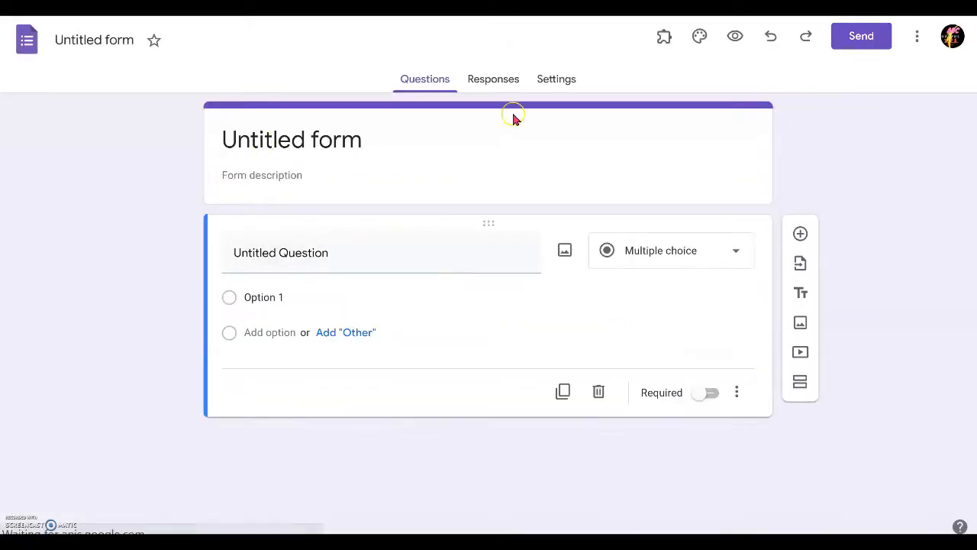
Title the form "New setting location" and give the form file the same name
left_click(389, 136)
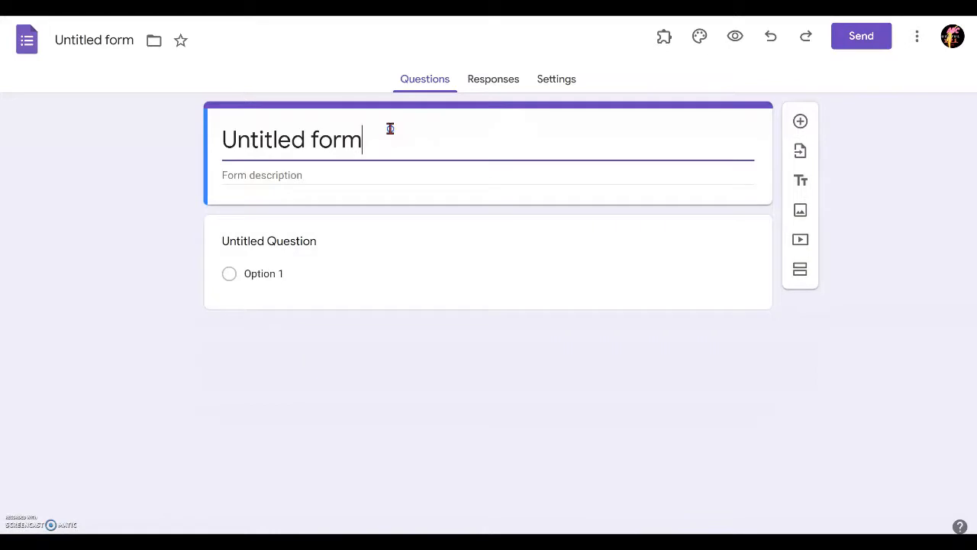
left_click_drag(390, 136, 181, 109)
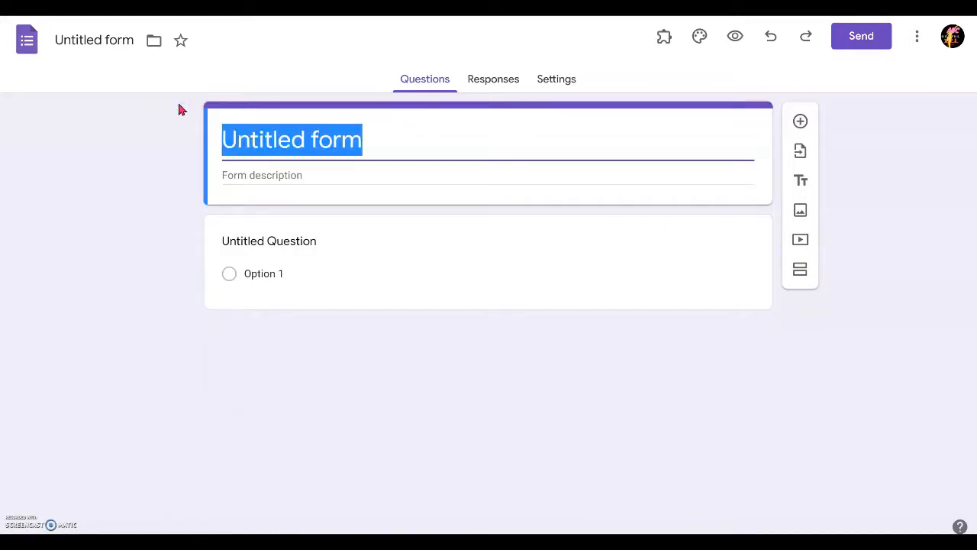
type("ew")
key("BackSpace")
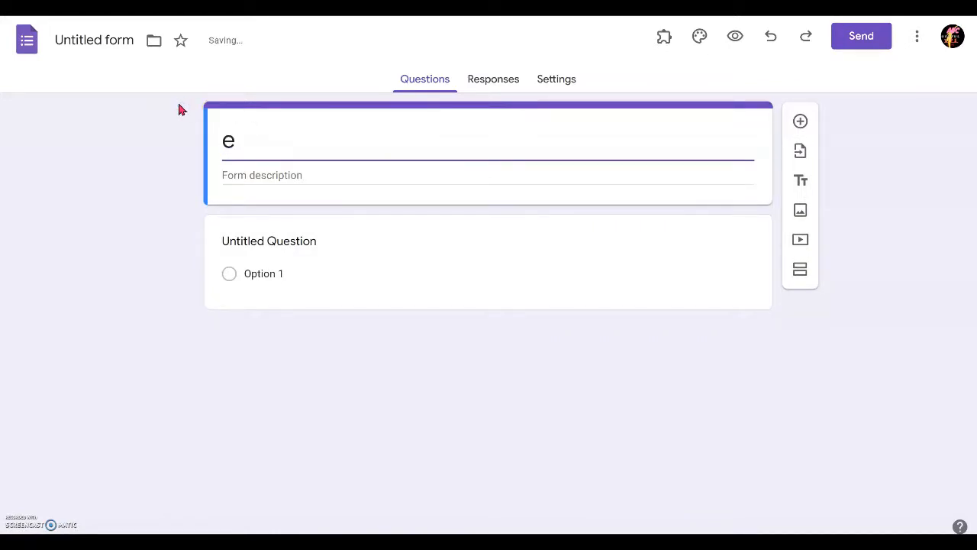
key("BackSpace")
type("New seet")
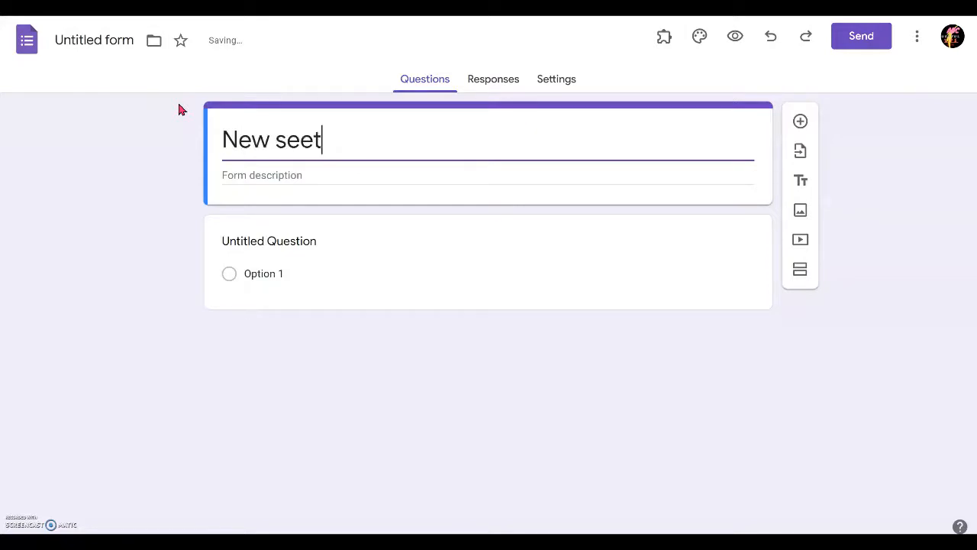
key("BackSpace")
key("BackSpace")
type("tting ")
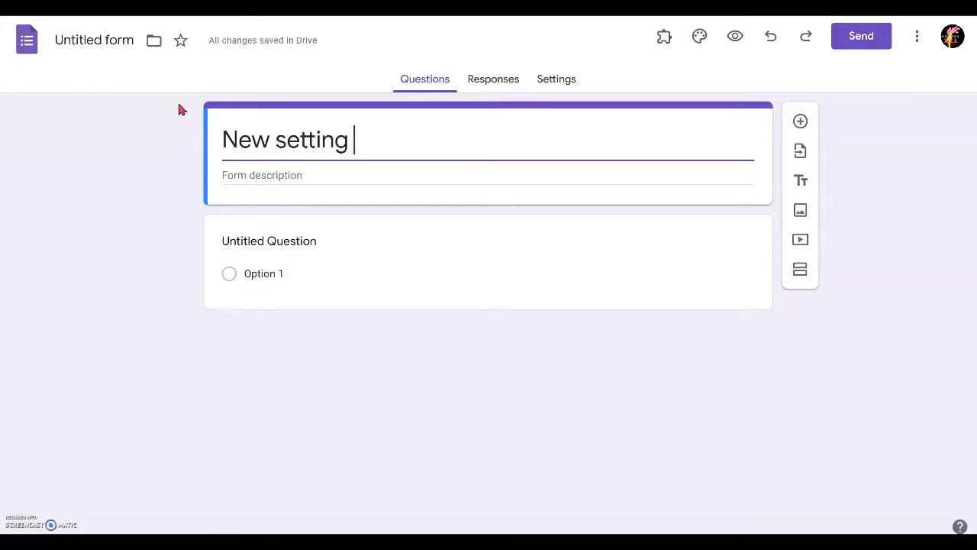
type("location")
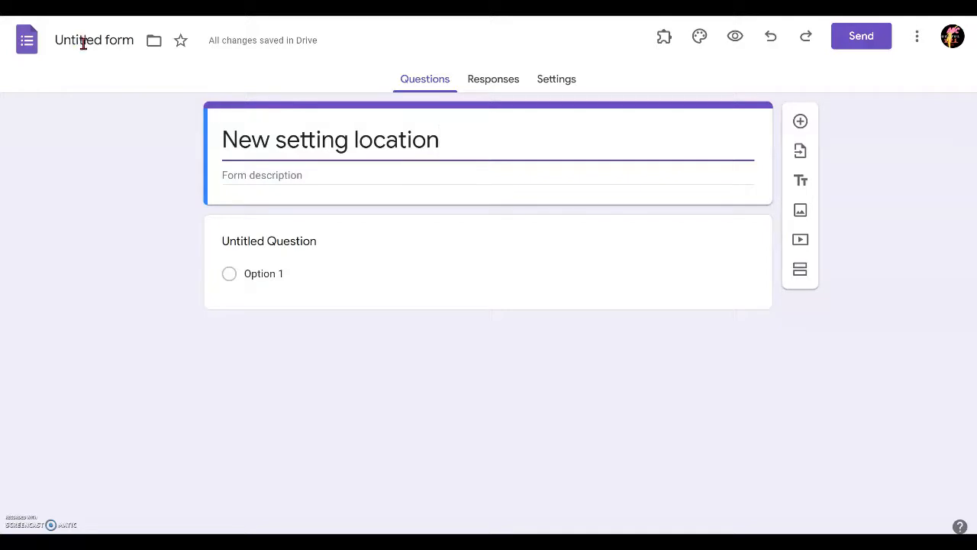
left_click(83, 42)
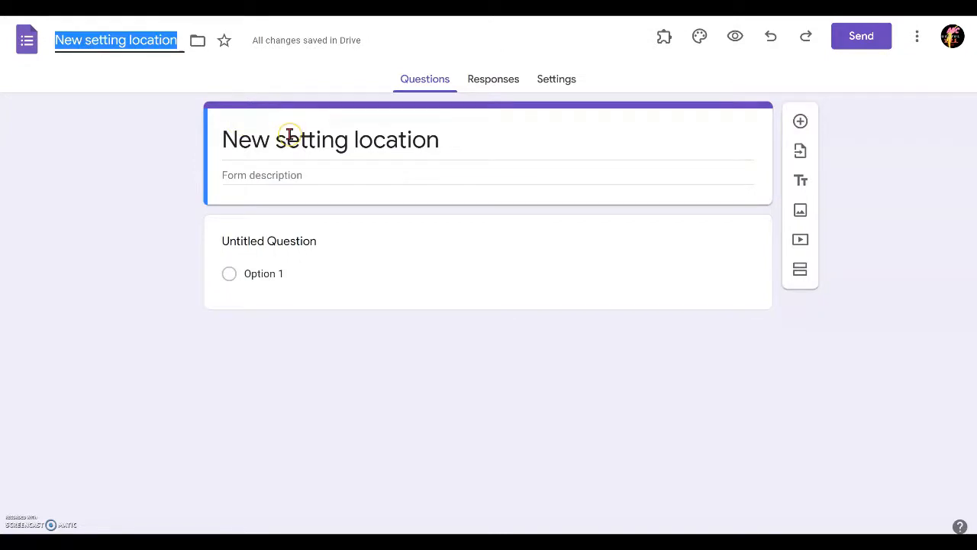
left_click(360, 255)
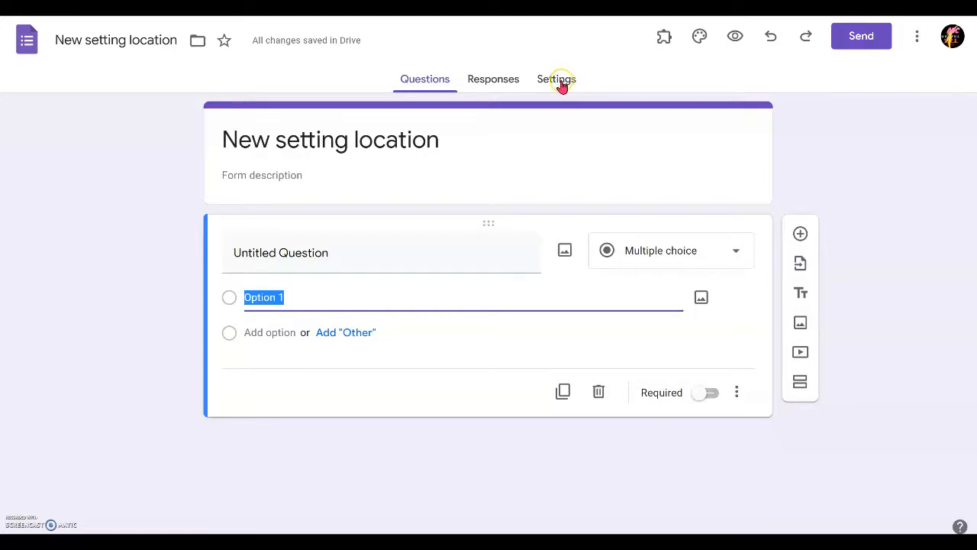
Open the form's settings and examine the available sections, including the expanded Responses options
left_click(569, 84)
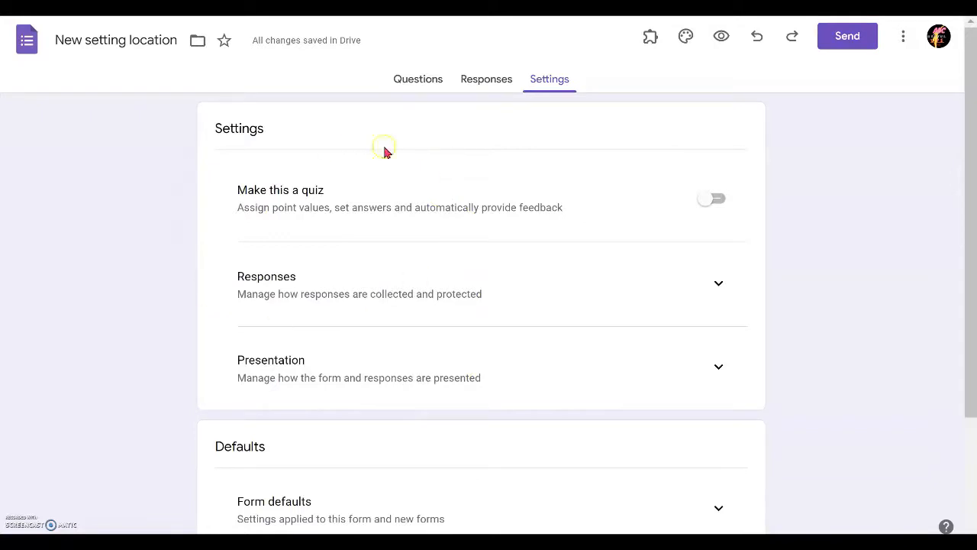
scroll(476, 246, "down", 2)
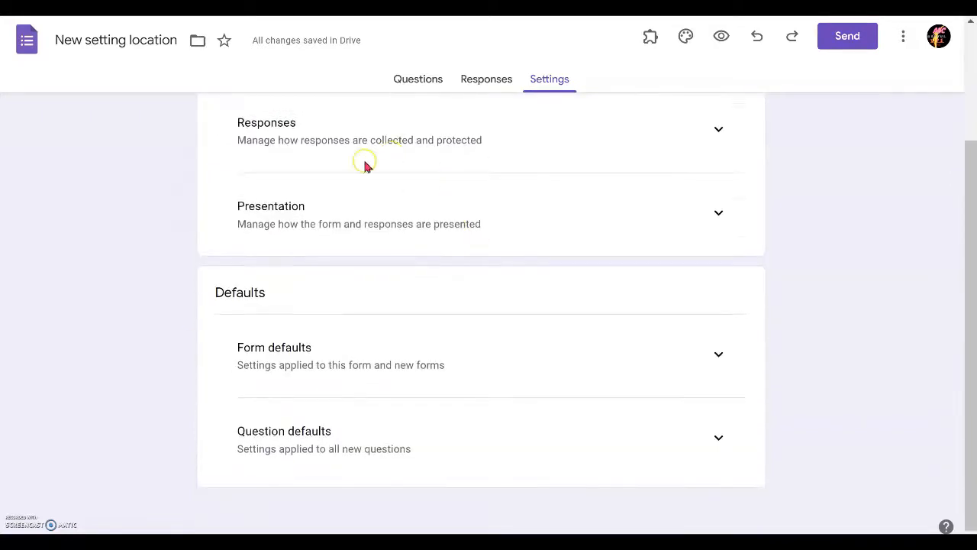
scroll(351, 159, "up", 2)
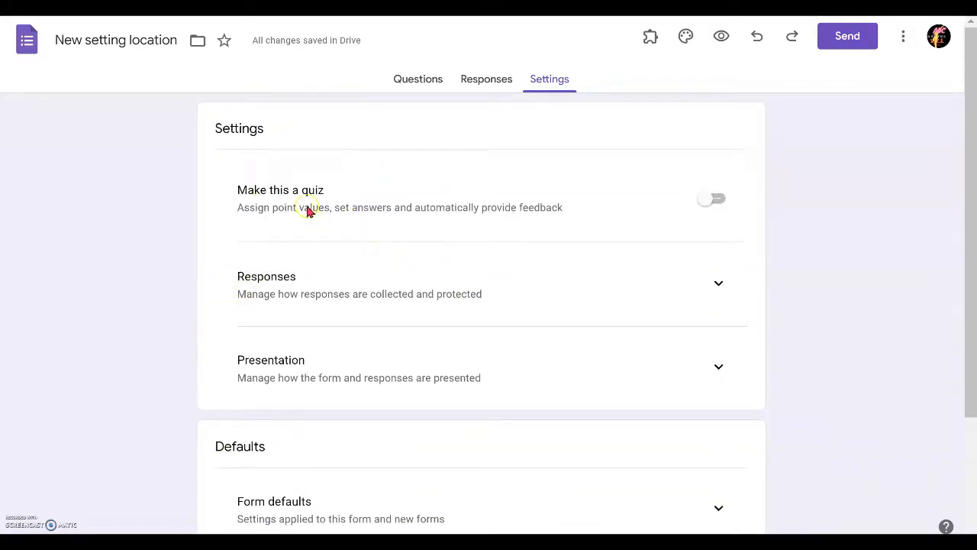
left_click(719, 286)
scroll(420, 323, "down", 2)
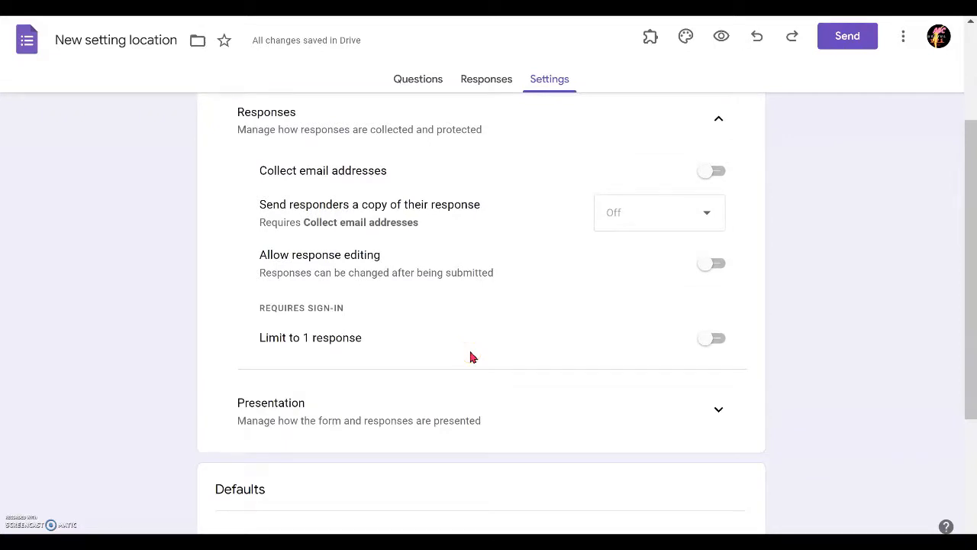
left_click(472, 325)
scroll(466, 313, "up", 1)
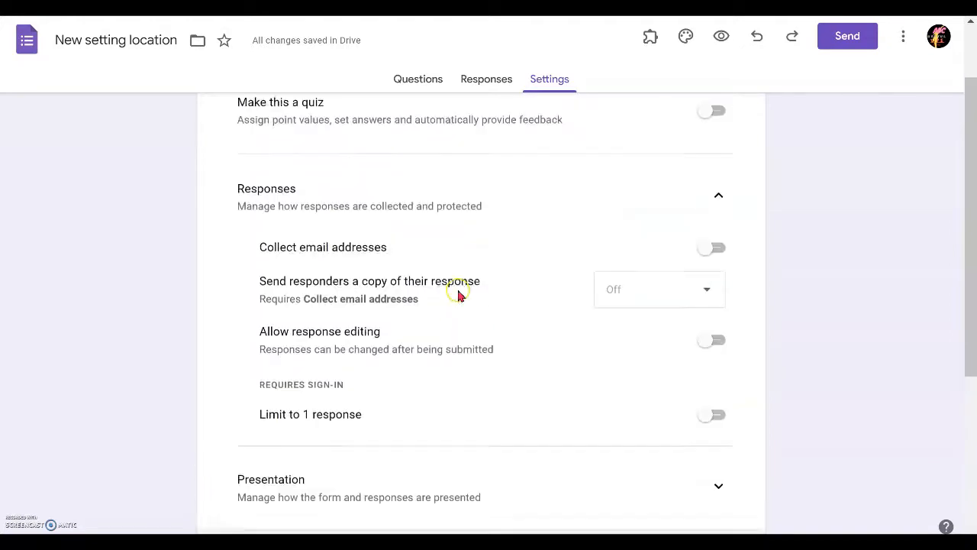
scroll(458, 292, "down", 1)
left_click(454, 297)
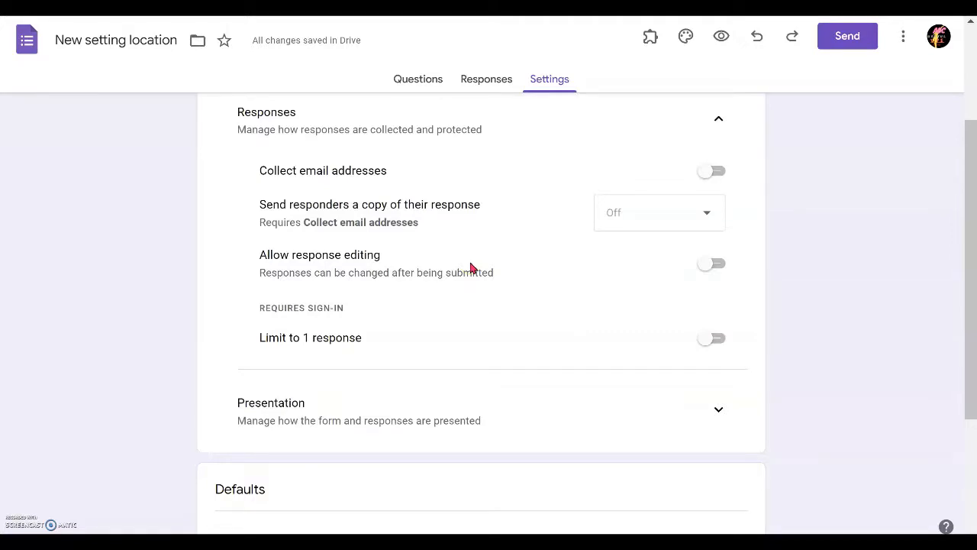
scroll(470, 268, "up", 2)
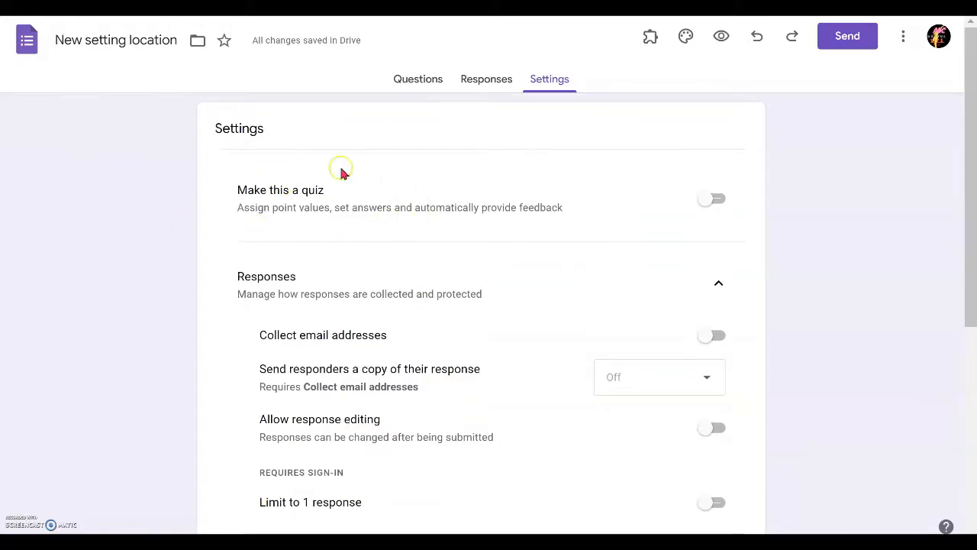
Make the form a quiz and set marks to be released later, after manual review
left_click(715, 201)
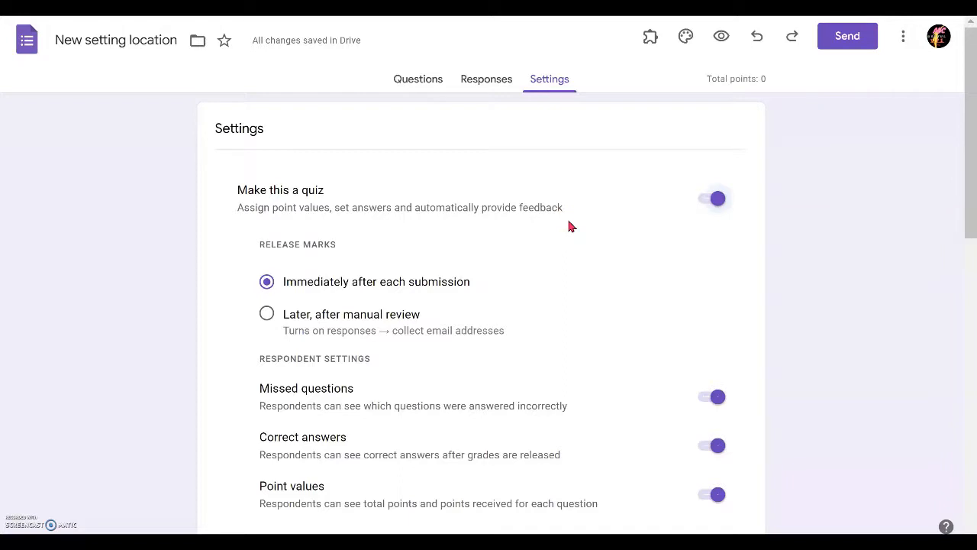
scroll(557, 238, "down", 1)
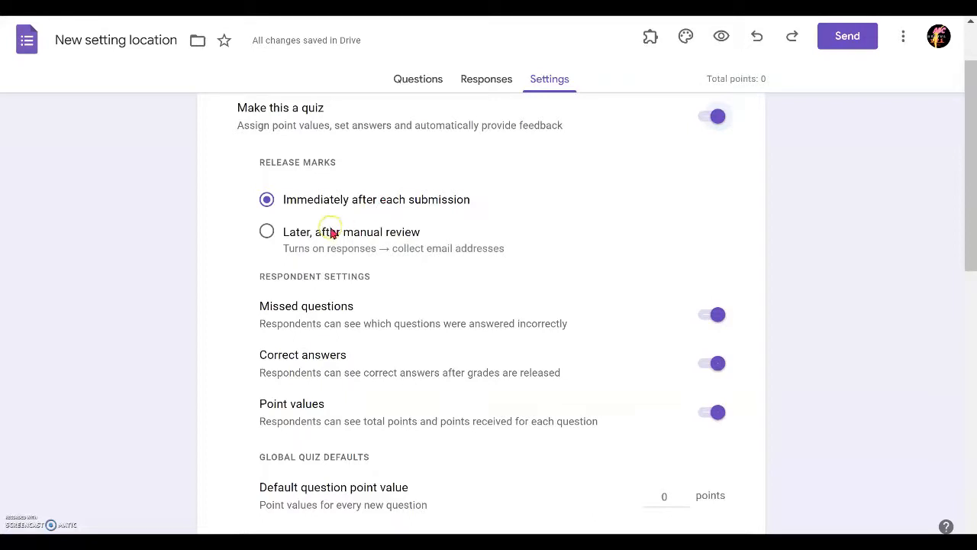
left_click(275, 236)
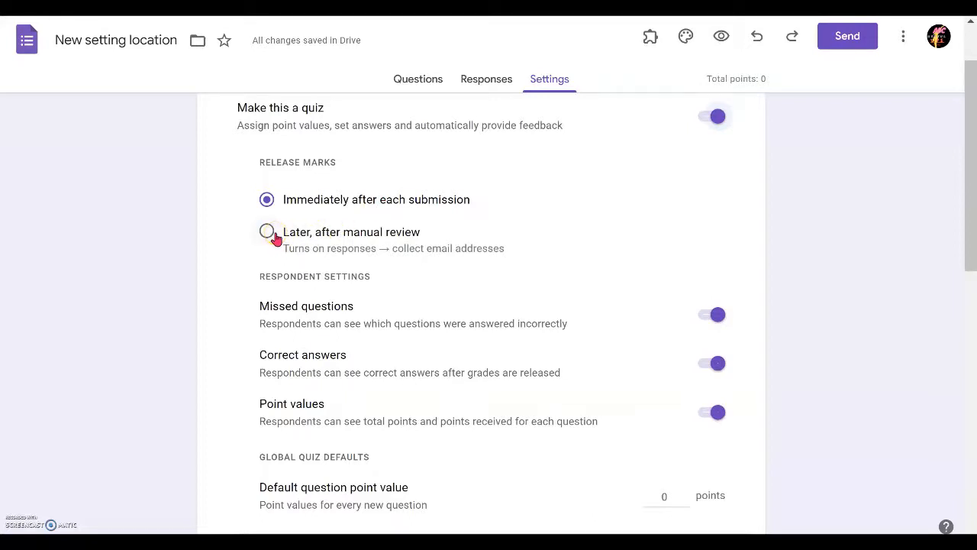
left_click(269, 234)
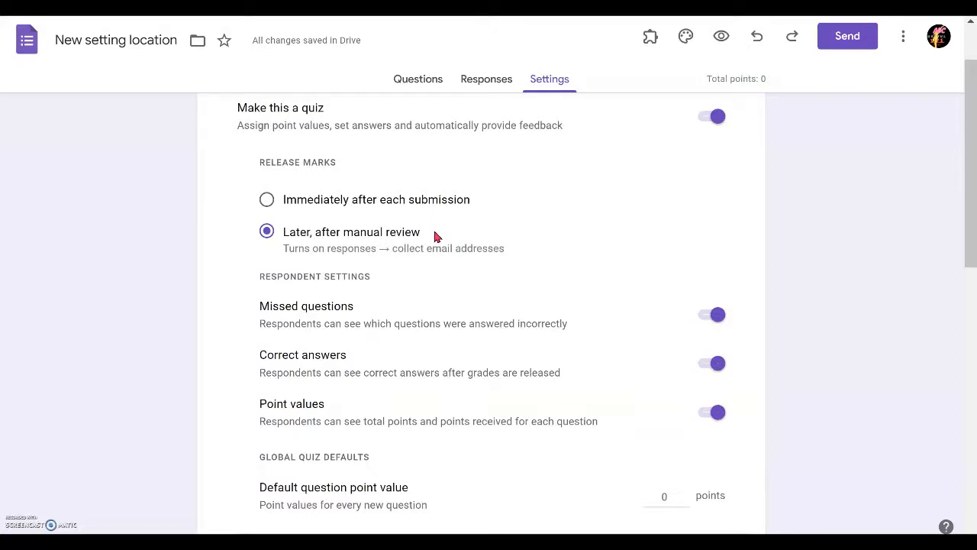
left_click(361, 239)
left_click(291, 200)
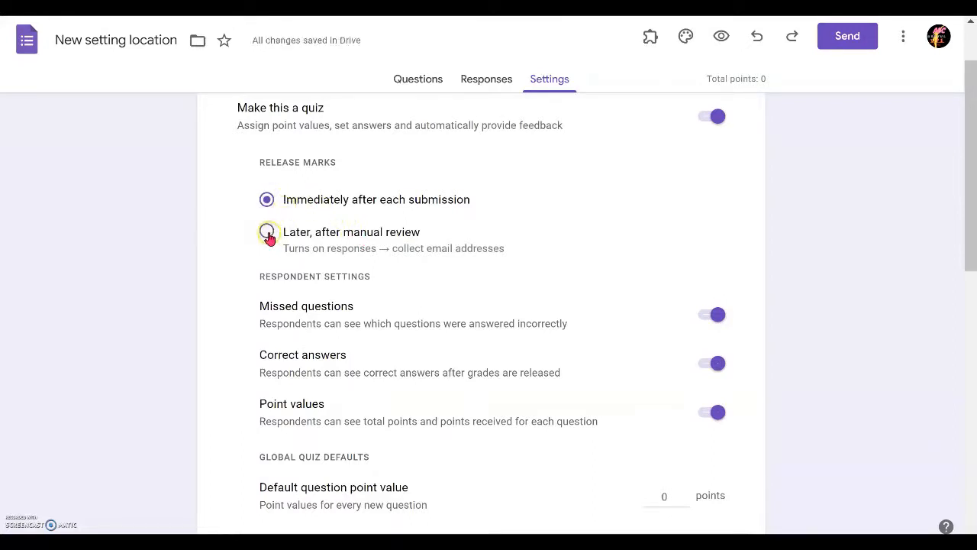
left_click(343, 239)
Examine the quiz's respondent settings, the default question point value and the options for collecting responses
scroll(441, 244, "down", 1)
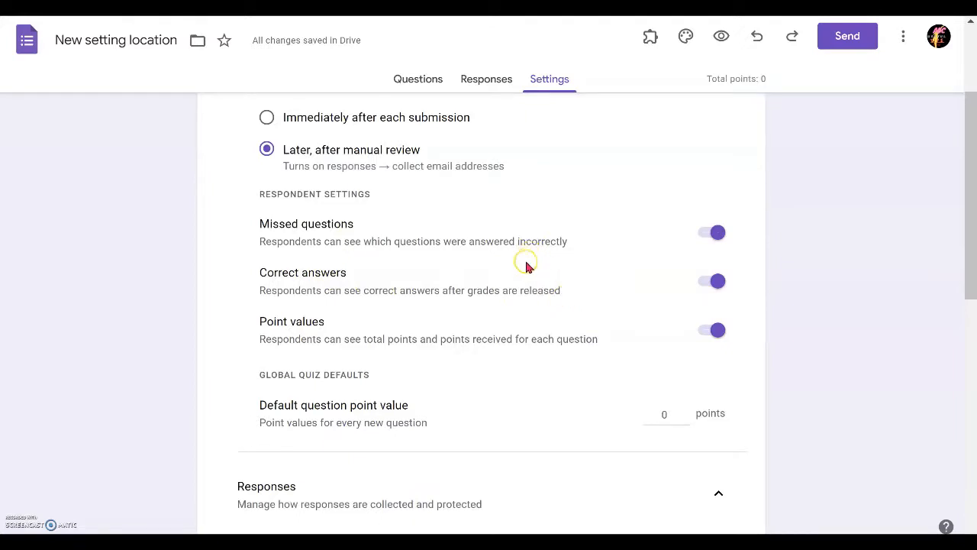
scroll(526, 271, "down", 1)
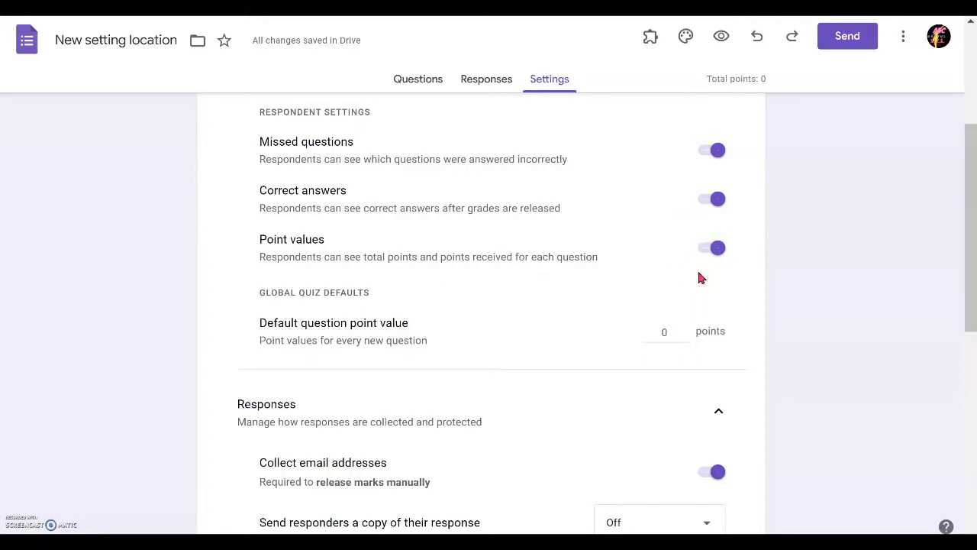
scroll(534, 260, "down", 1)
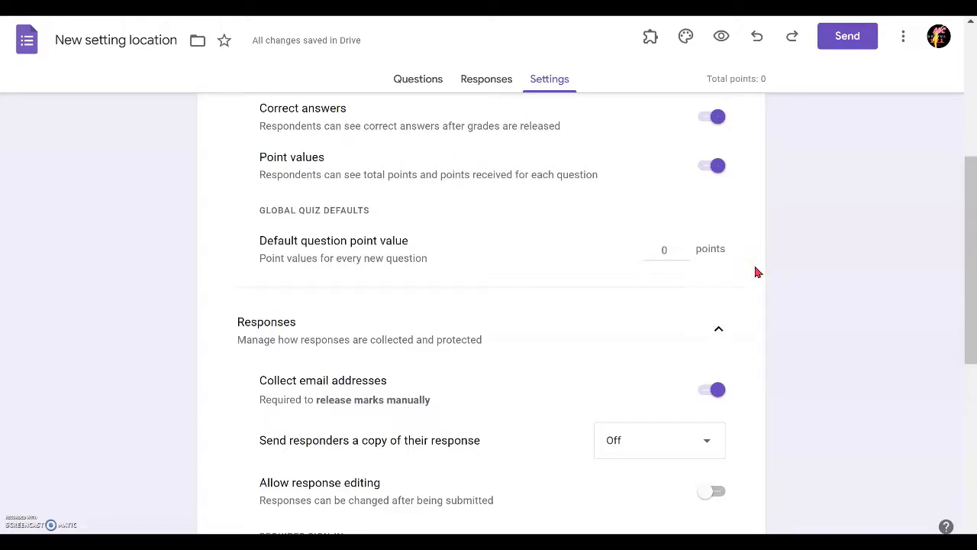
left_click(686, 246)
left_click(684, 253)
scroll(733, 268, "down", 1)
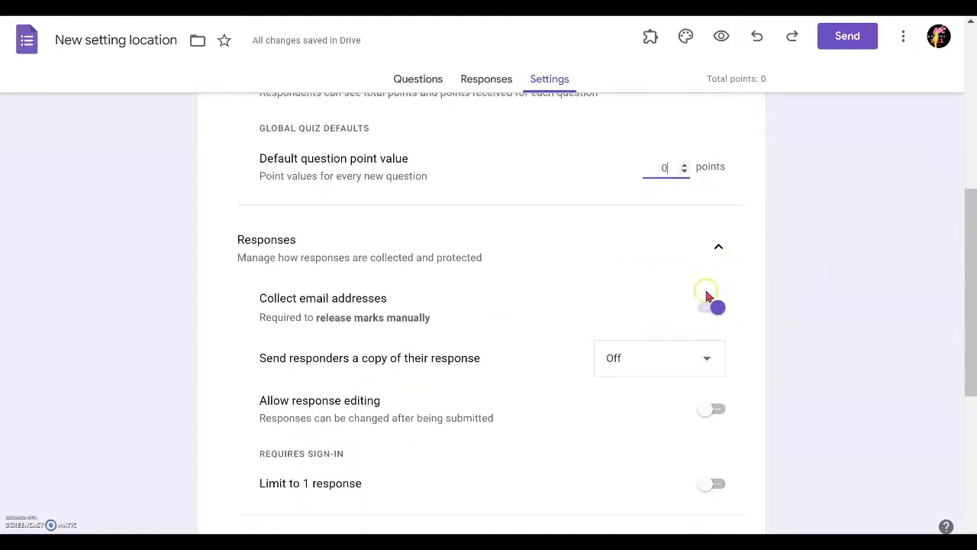
scroll(524, 349, "down", 1)
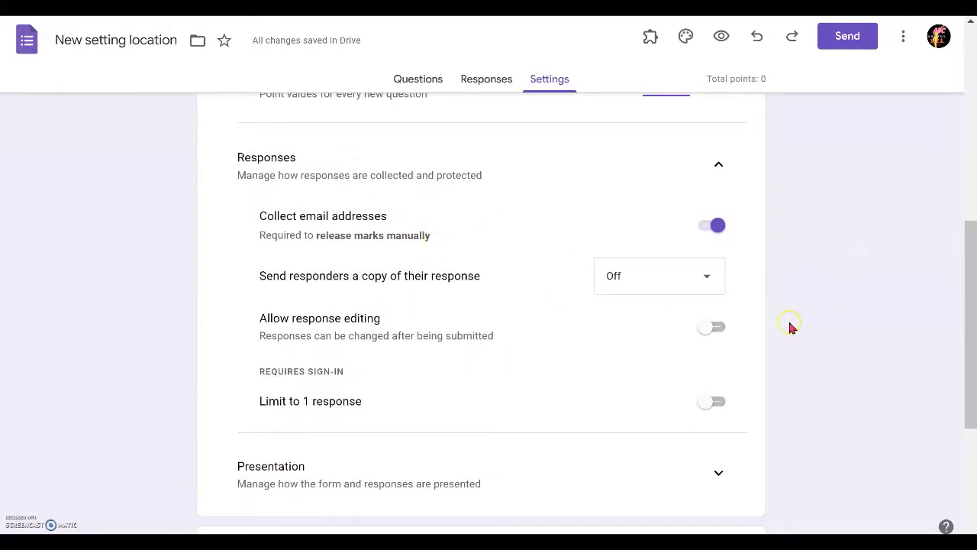
scroll(577, 231, "up", 5)
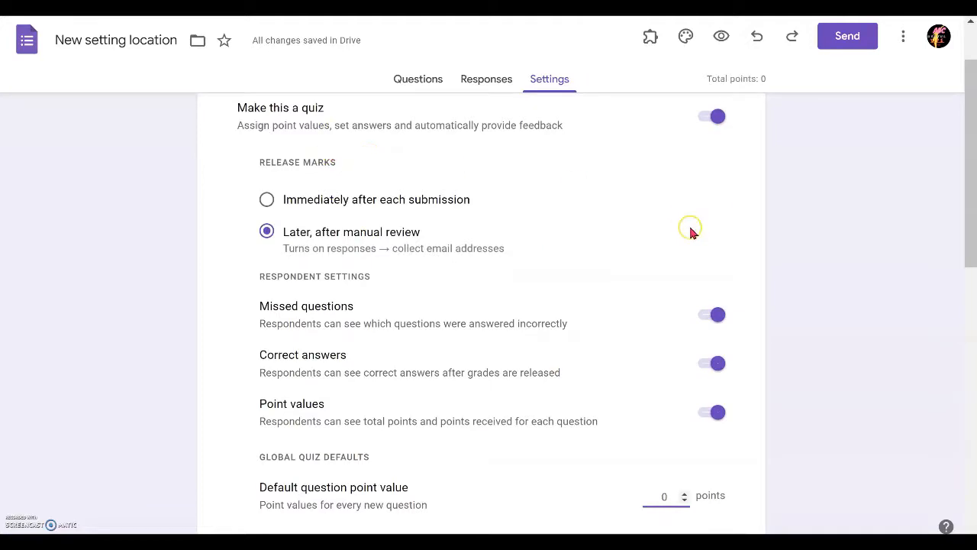
scroll(742, 232, "down", 4)
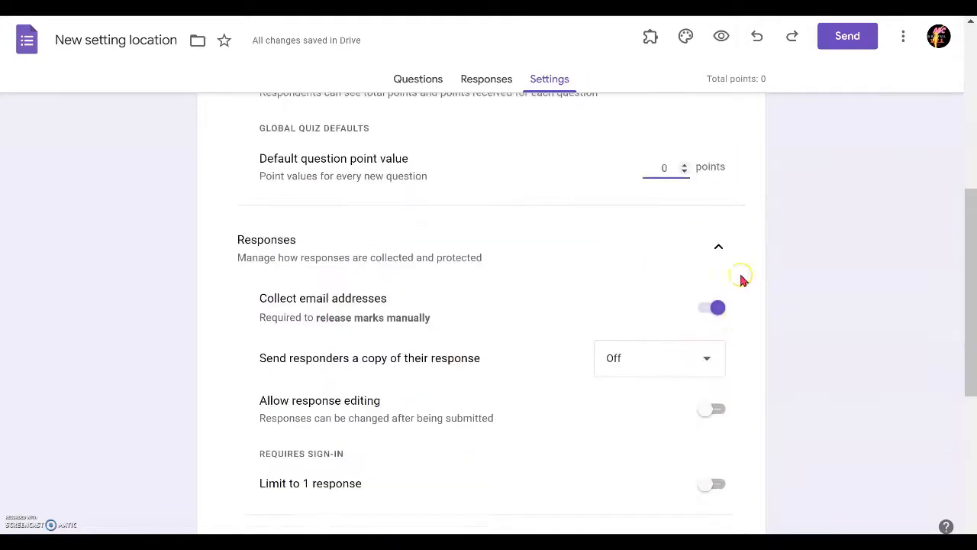
scroll(529, 387, "down", 1)
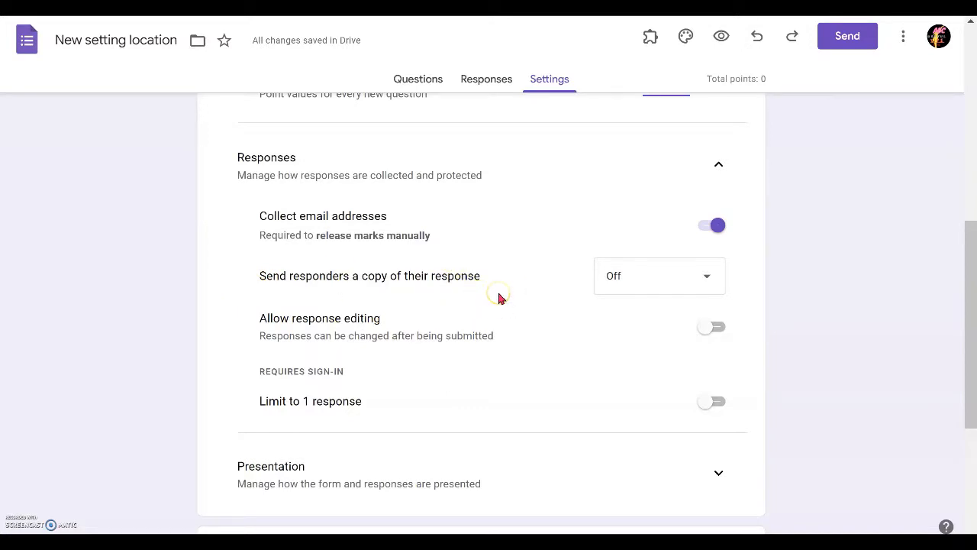
Examine the choices for sending responders a copy of their response, leaving the option set to Off
scroll(451, 295, "down", 1)
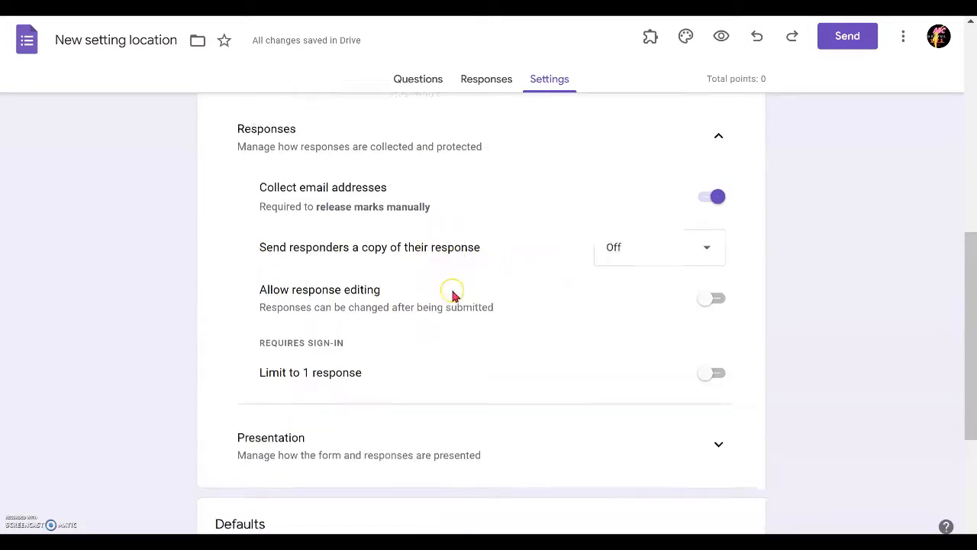
left_click(707, 197)
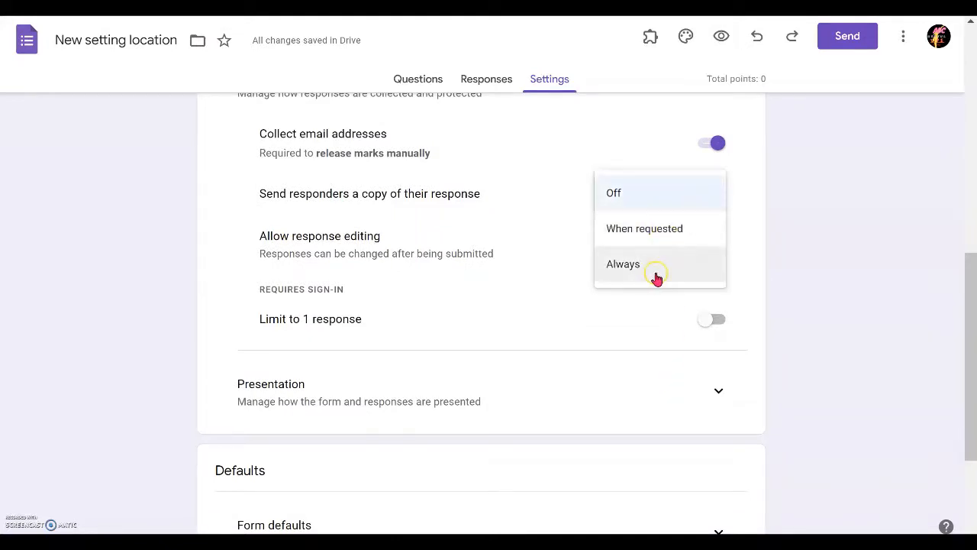
left_click(638, 198)
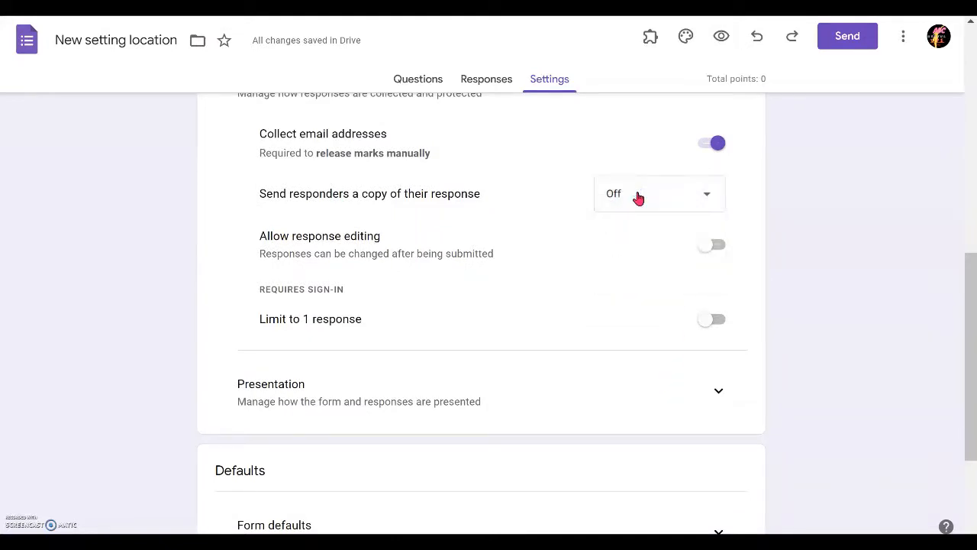
left_click(633, 194)
Allow respondents to edit their submitted responses and limit each of them to 1 response
scroll(469, 220, "down", 1)
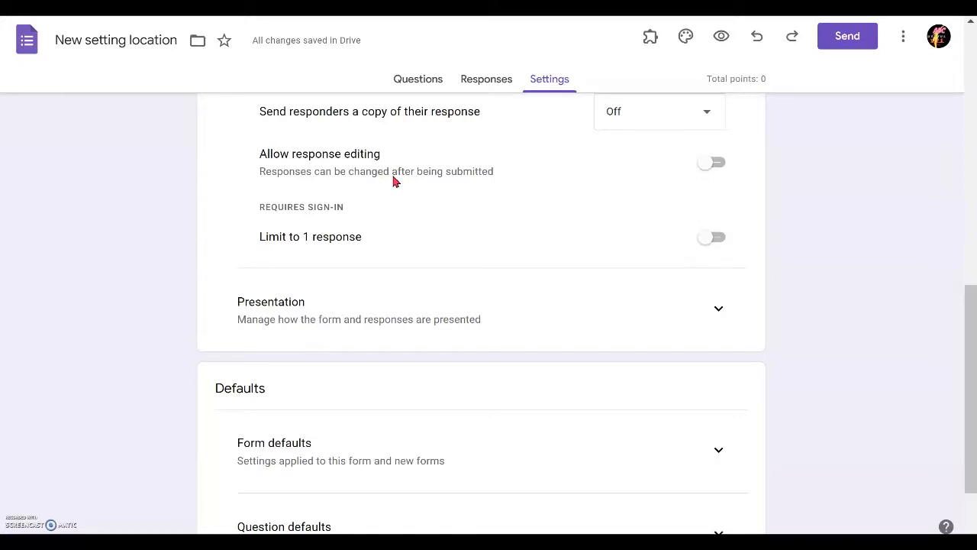
left_click(718, 168)
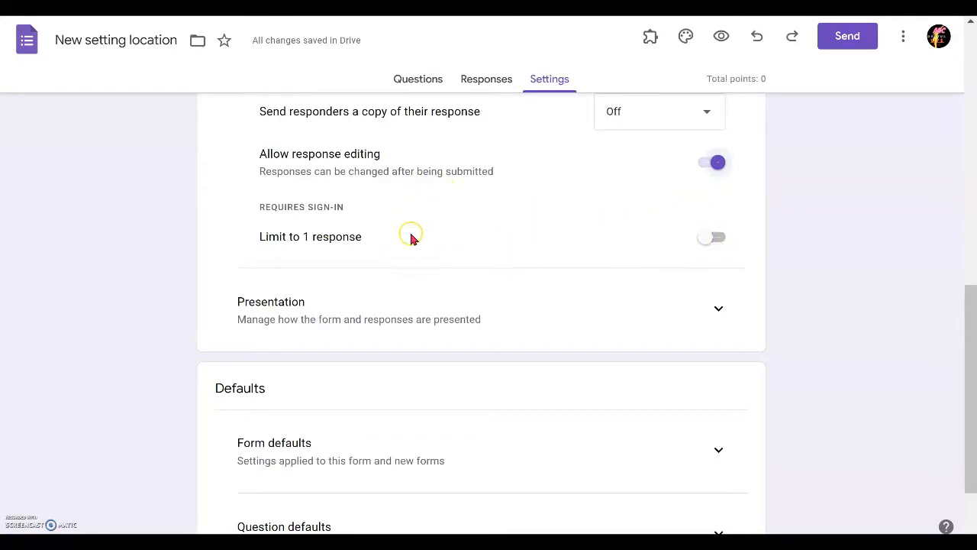
left_click(711, 240)
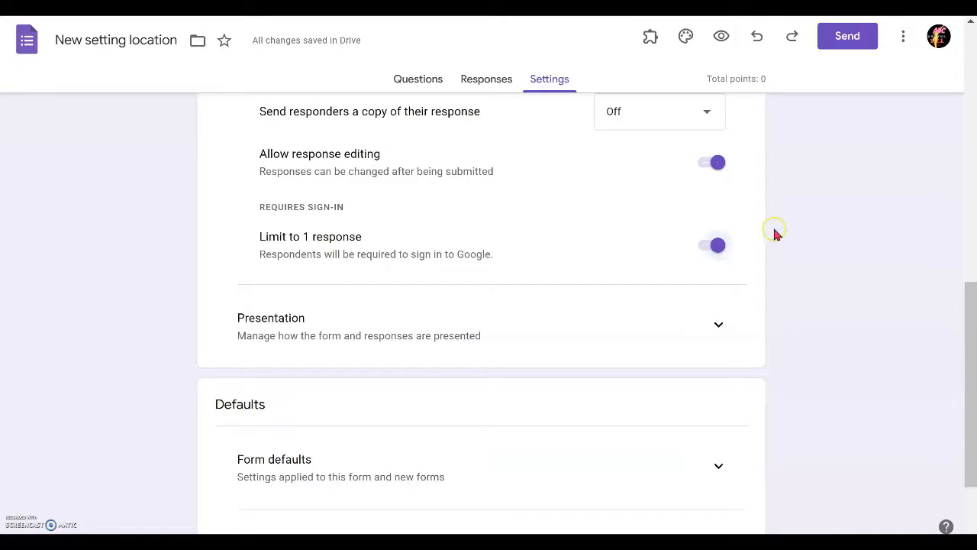
scroll(459, 256, "down", 1)
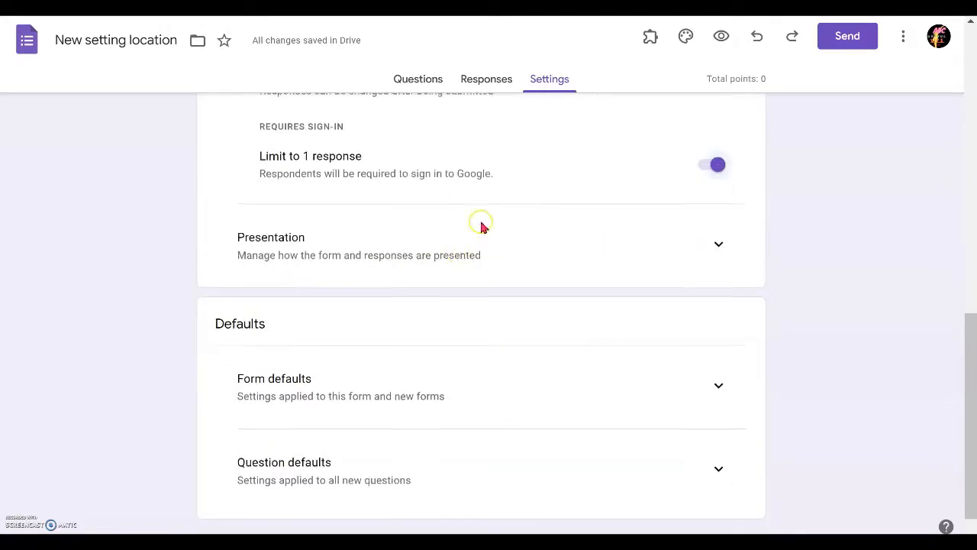
scroll(458, 229, "up", 1)
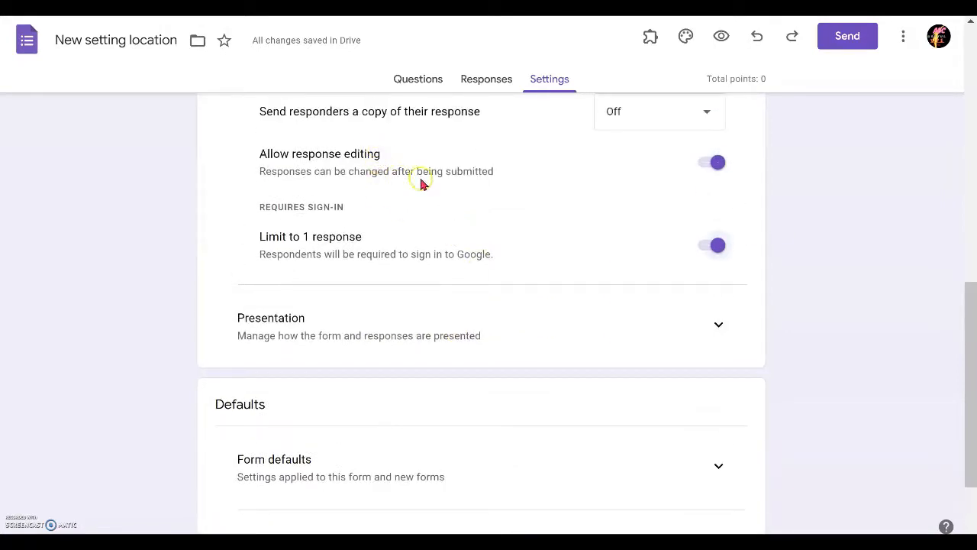
Expand the Presentation settings and turn on the progress bar for the form
scroll(421, 191, "down", 2)
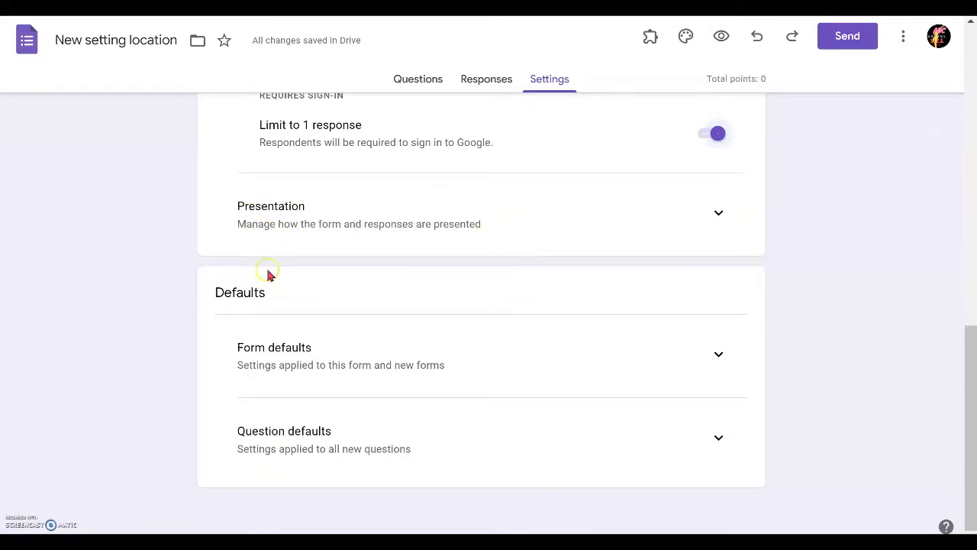
left_click(723, 213)
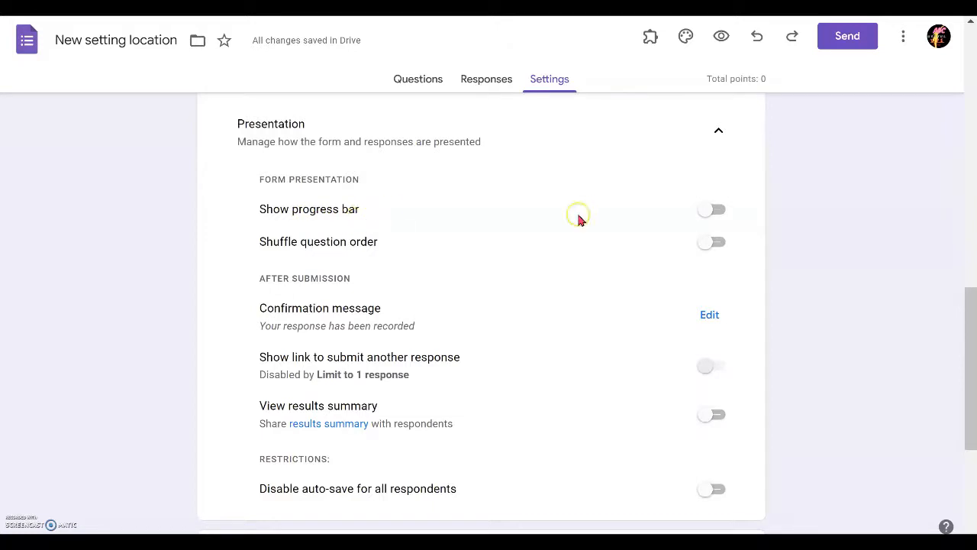
left_click(707, 212)
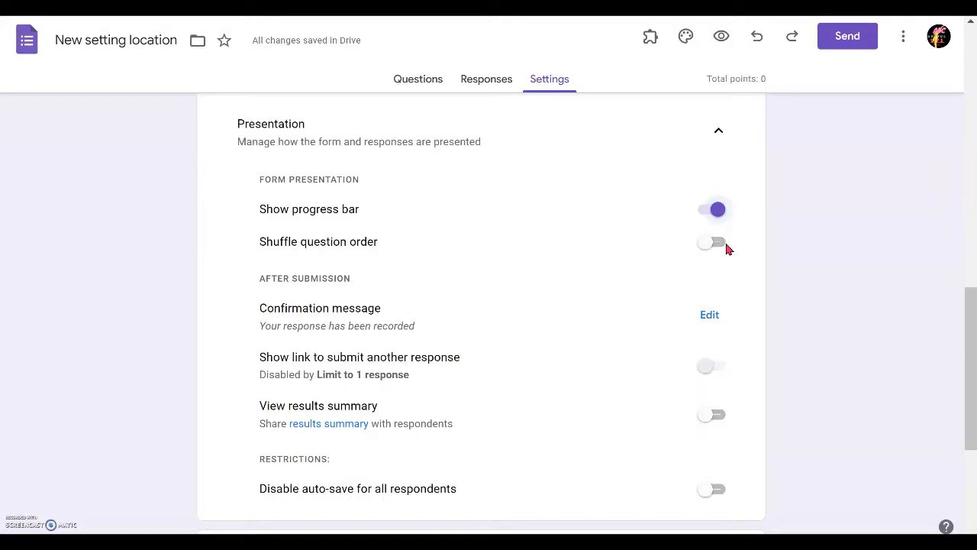
left_click(708, 250)
Change the confirmation message to "Congratulation! You have completed your fun quiz!" and save it
scroll(436, 277, "down", 1)
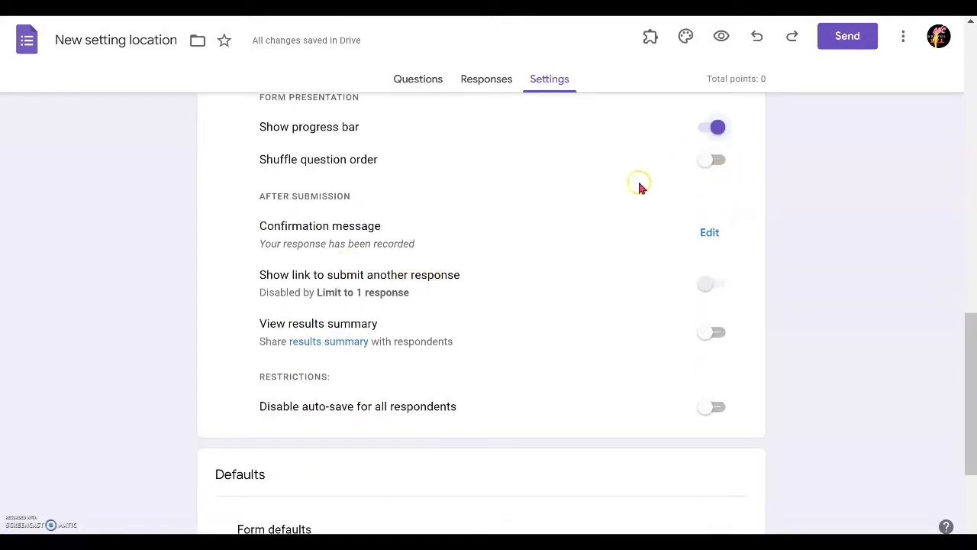
left_click(710, 234)
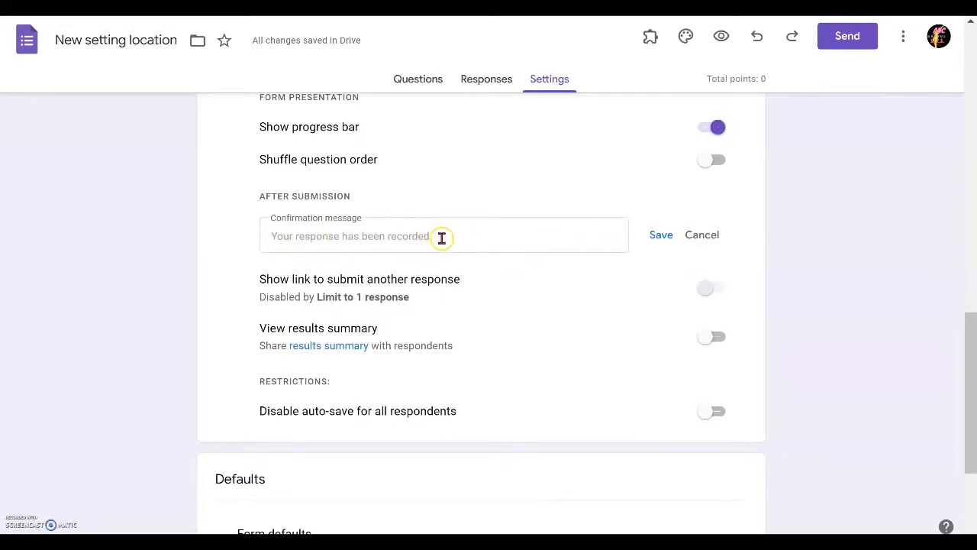
left_click(348, 238)
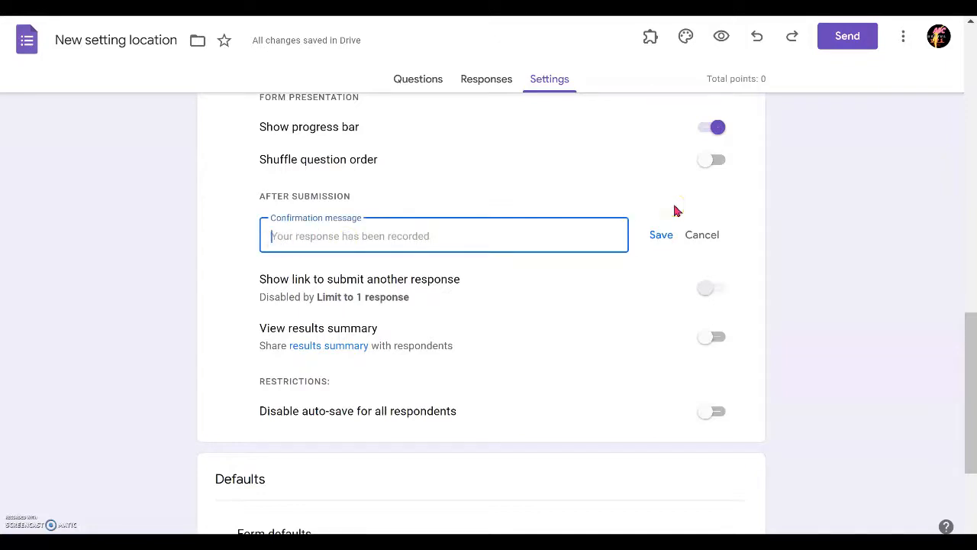
type("Congrau")
key("BackSpace")
type("lationt")
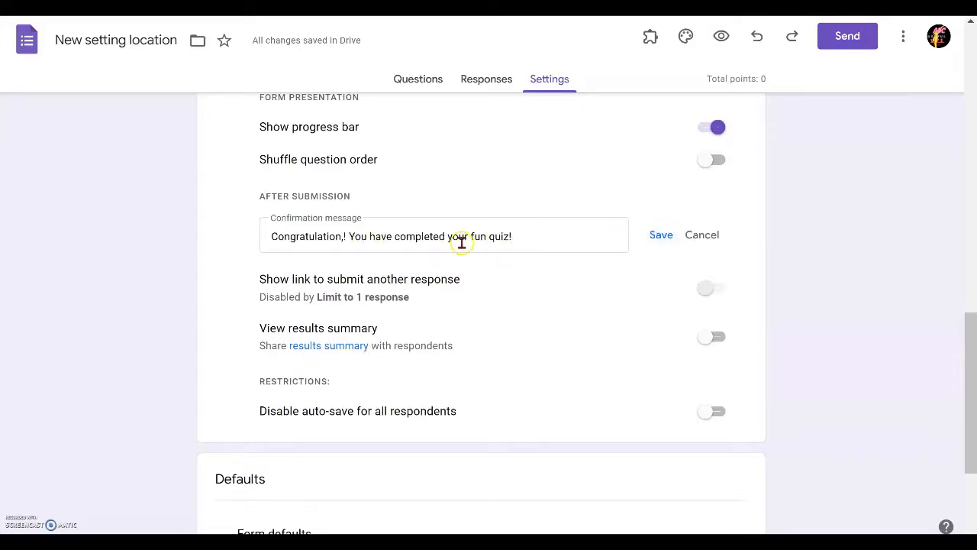
left_click(341, 236)
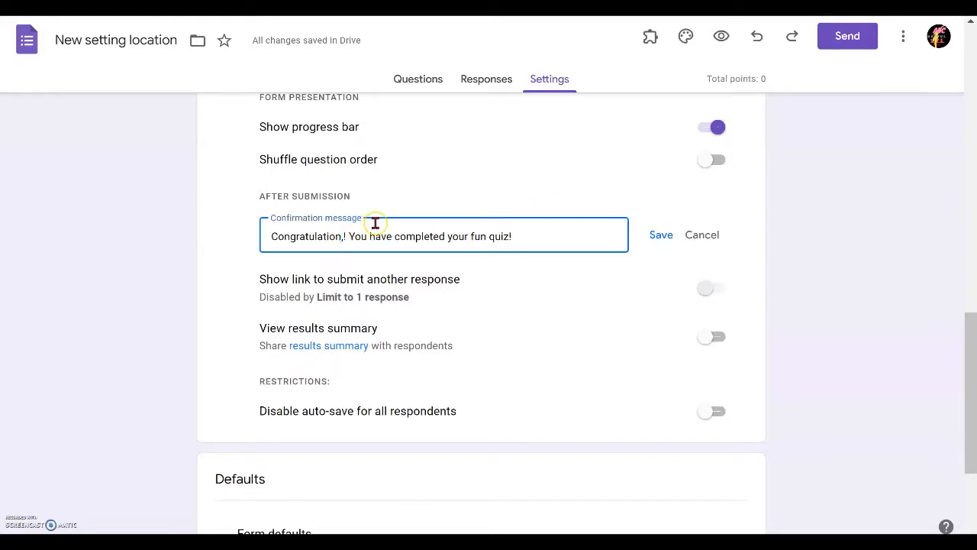
key("Delete")
left_click(655, 234)
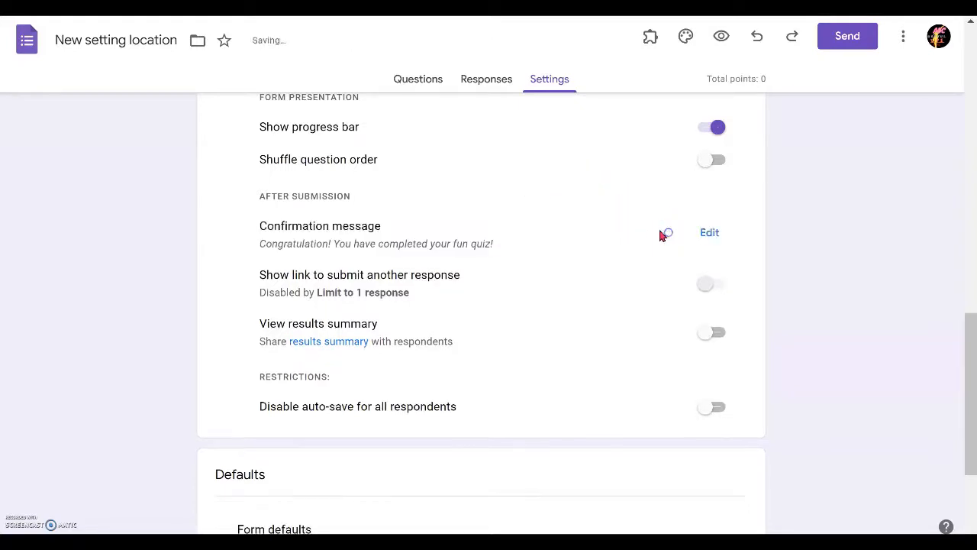
Examine the remaining Presentation options, including the results summary and disabling auto-save for all respondents
scroll(519, 273, "down", 1)
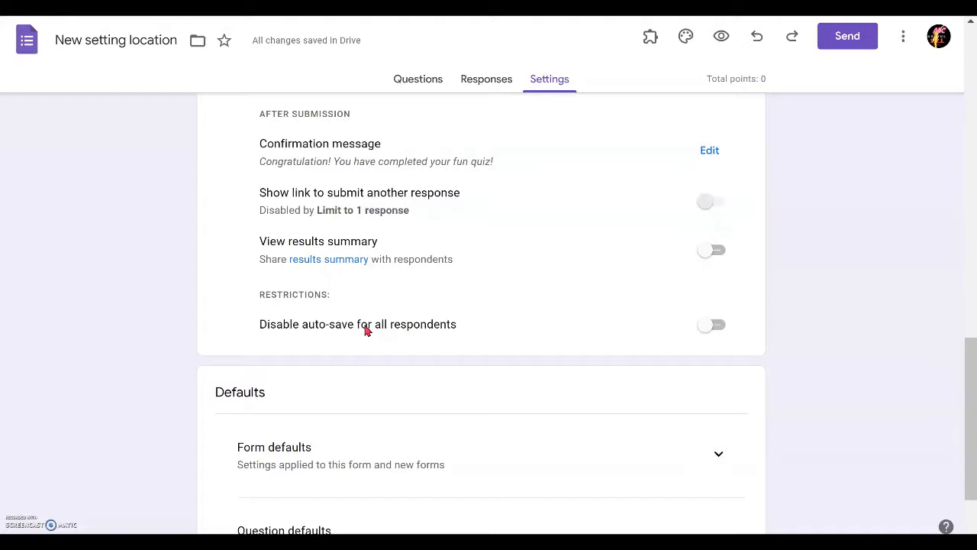
left_click(715, 327)
scroll(588, 279, "up", 2)
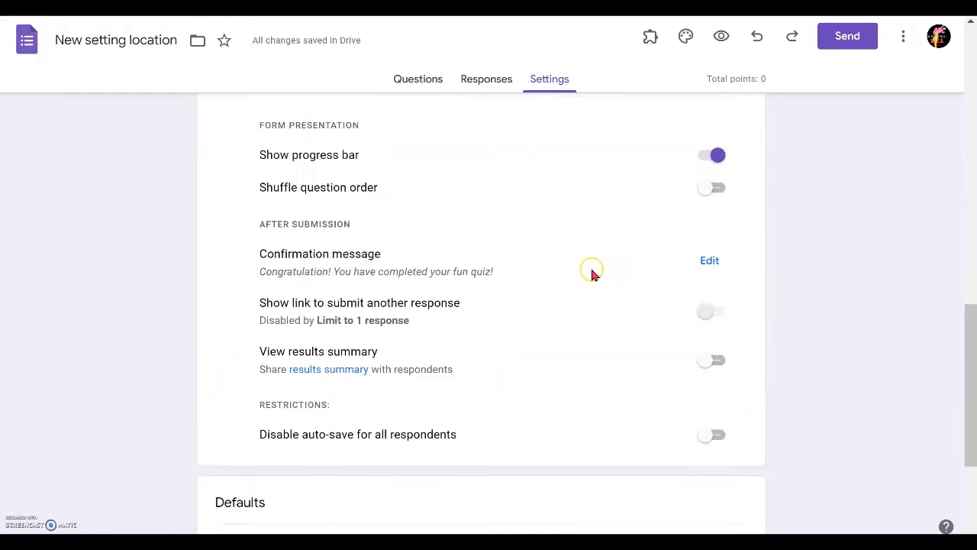
scroll(595, 277, "up", 3)
scroll(588, 302, "down", 6)
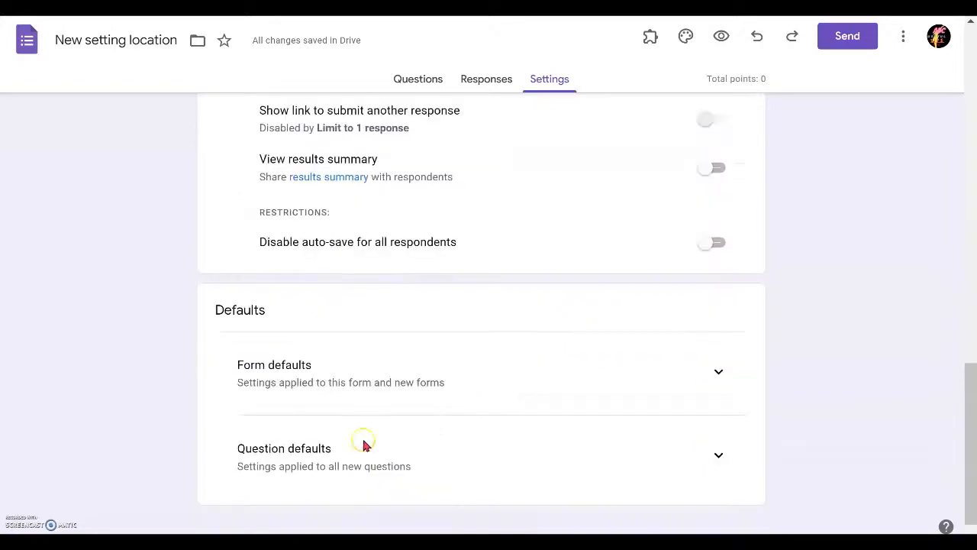
Expand the Form defaults and Question defaults sections to examine the settings they contain
scroll(506, 419, "down", 1)
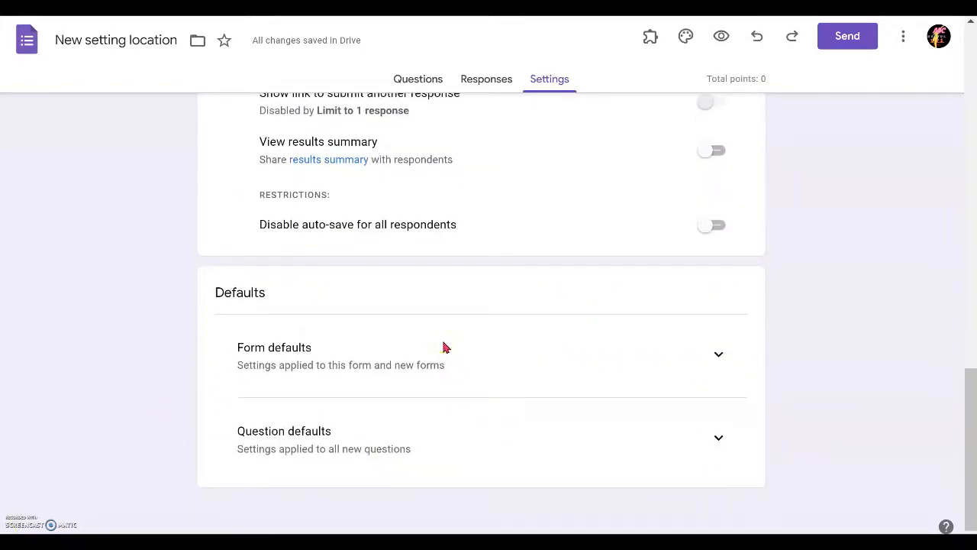
left_click(722, 355)
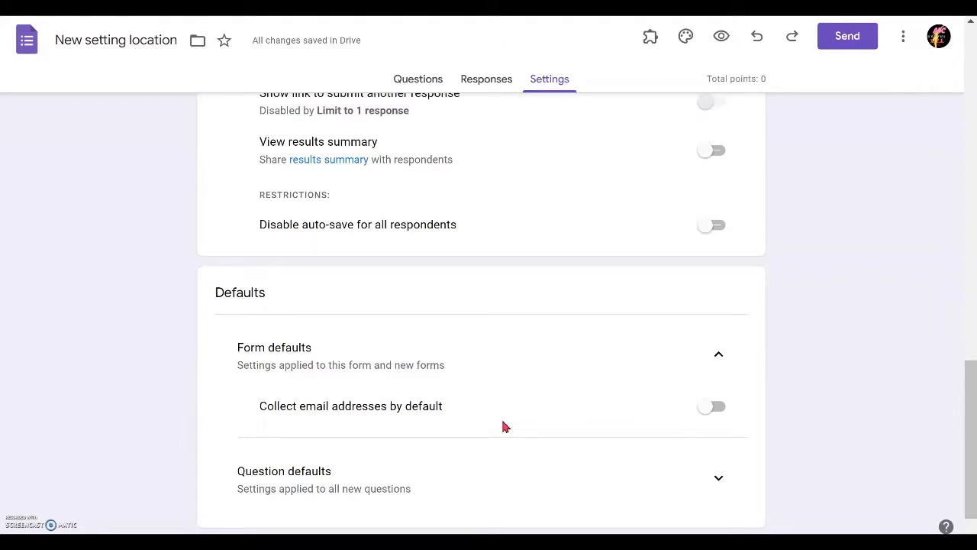
scroll(477, 421, "down", 1)
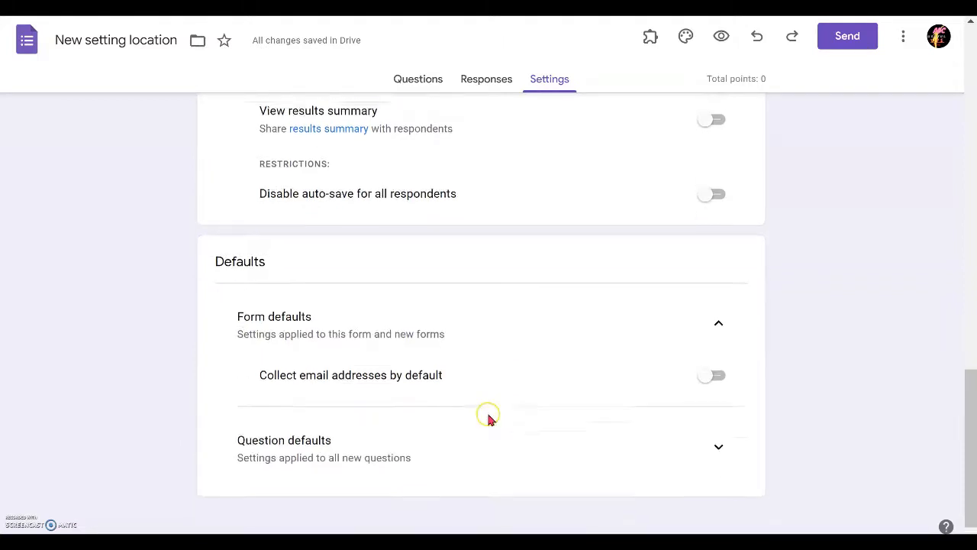
left_click(718, 437)
scroll(473, 442, "down", 1)
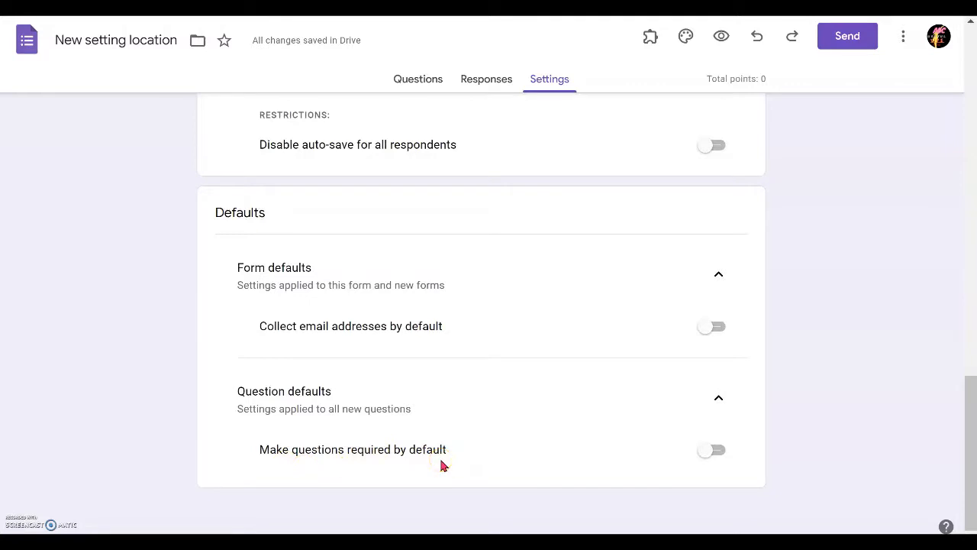
Try the question default that makes all new questions required
left_click(396, 459)
left_click(428, 446)
left_click(716, 454)
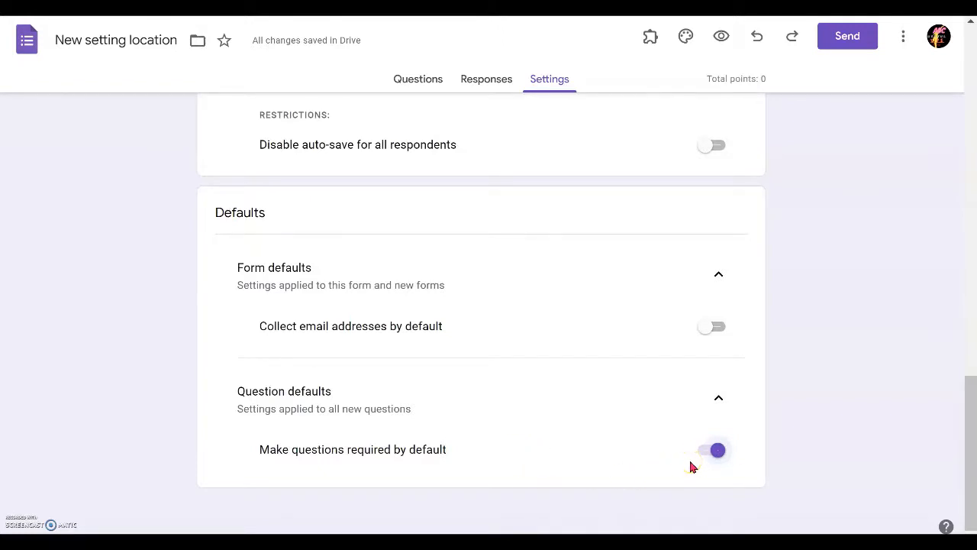
left_click(726, 453)
left_click(726, 454)
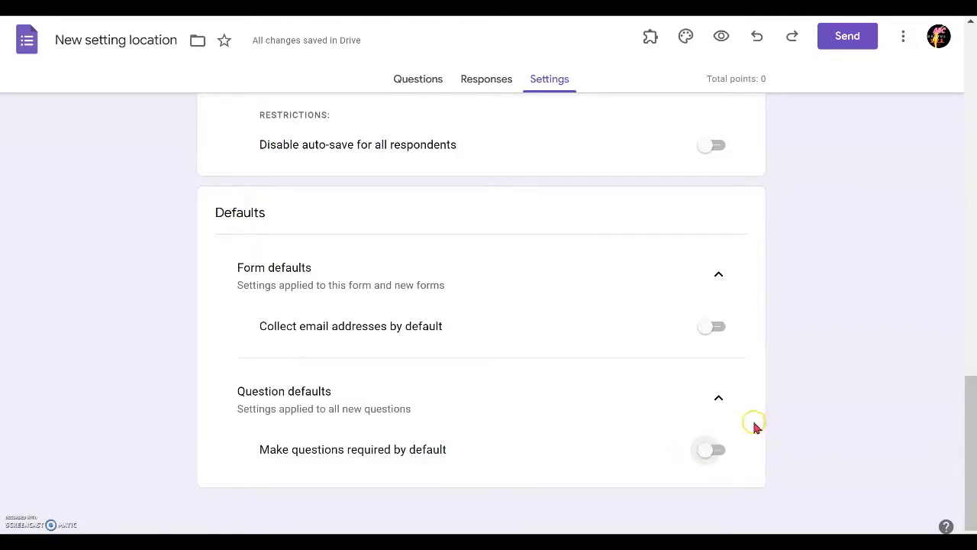
Look back over the form's Presentation and Responses settings
scroll(771, 390, "up", 5)
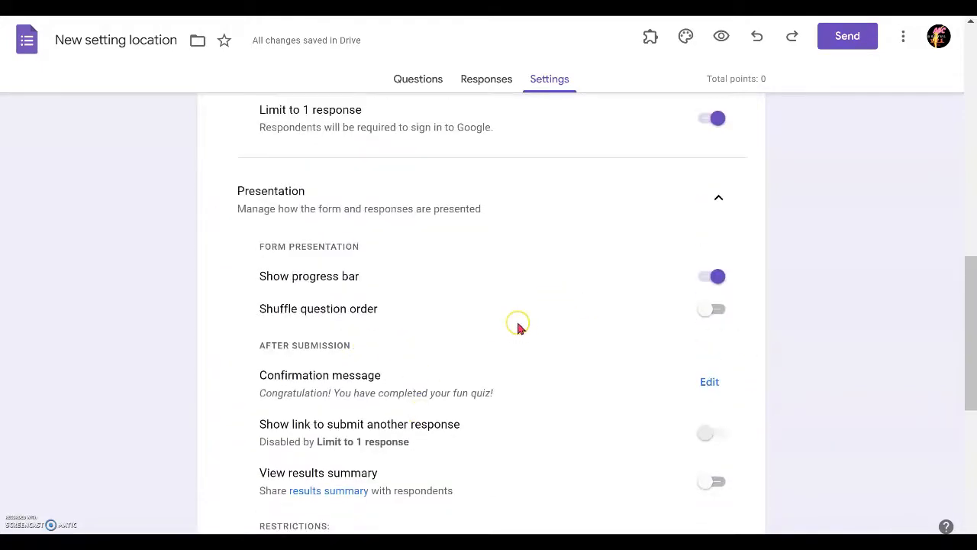
scroll(596, 114, "up", 3)
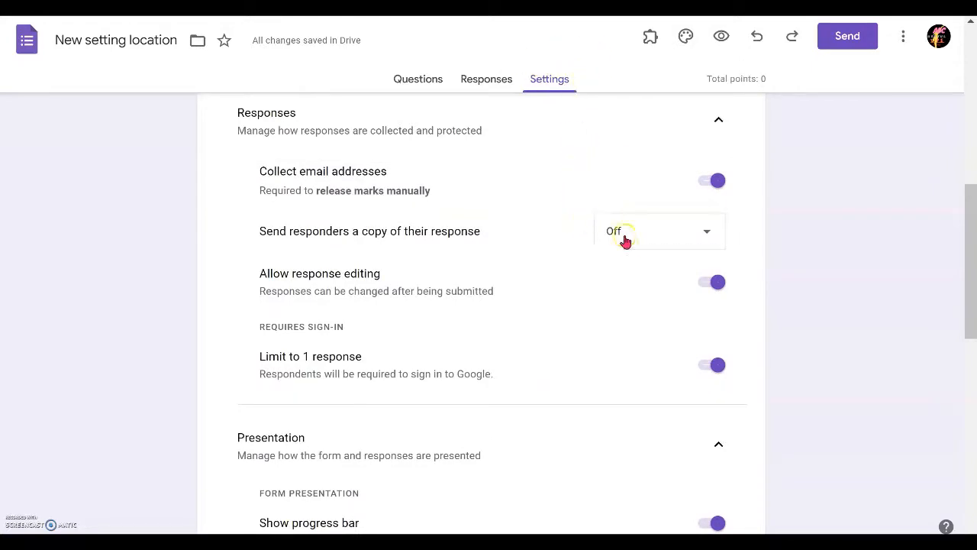
scroll(580, 256, "up", 5)
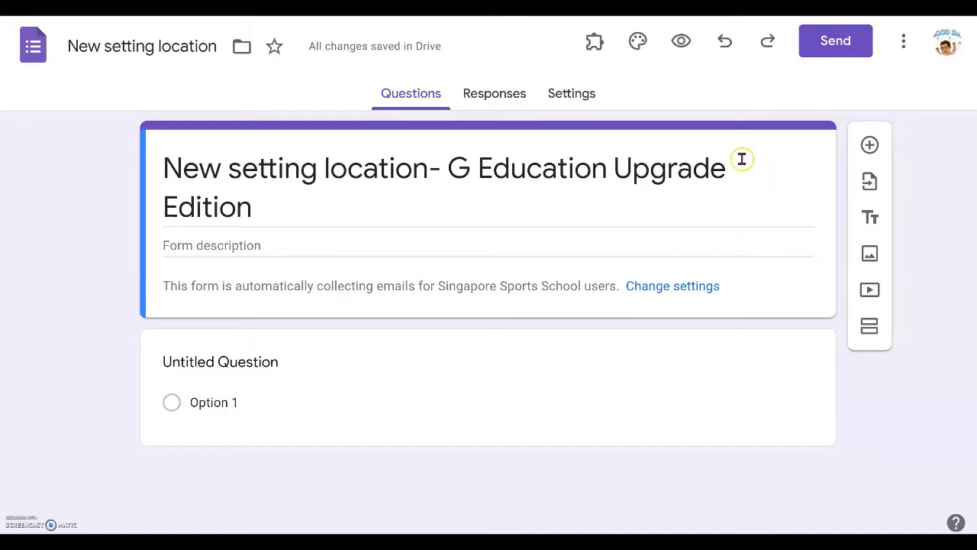
In the settings of the "G Education Upgrade Edition" form, make it a quiz and turn on Locked mode
left_click(572, 97)
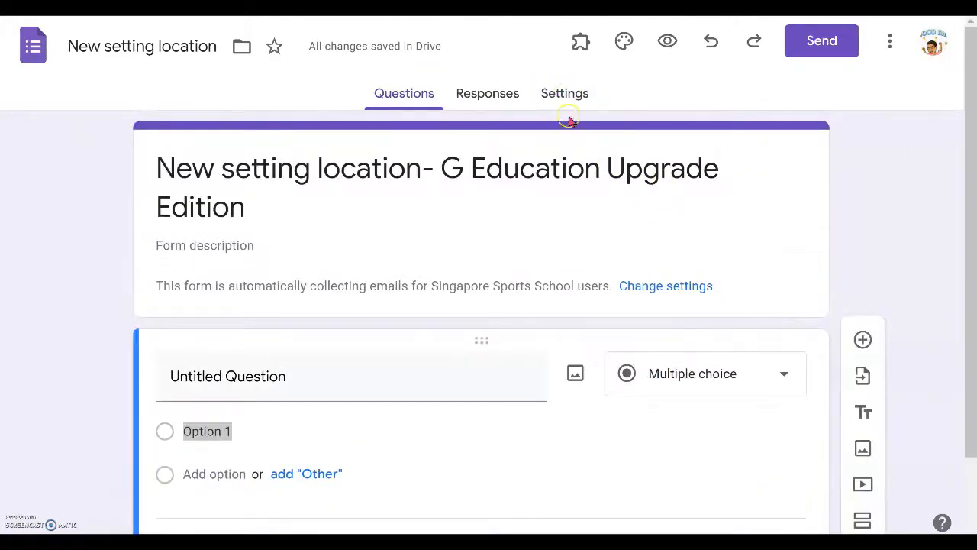
left_click(565, 97)
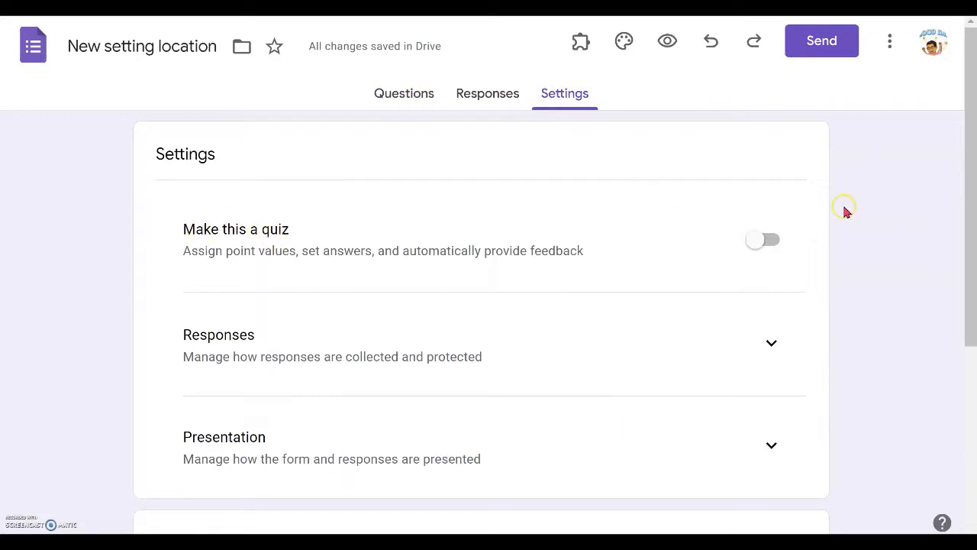
left_click(757, 243)
scroll(463, 273, "down", 1)
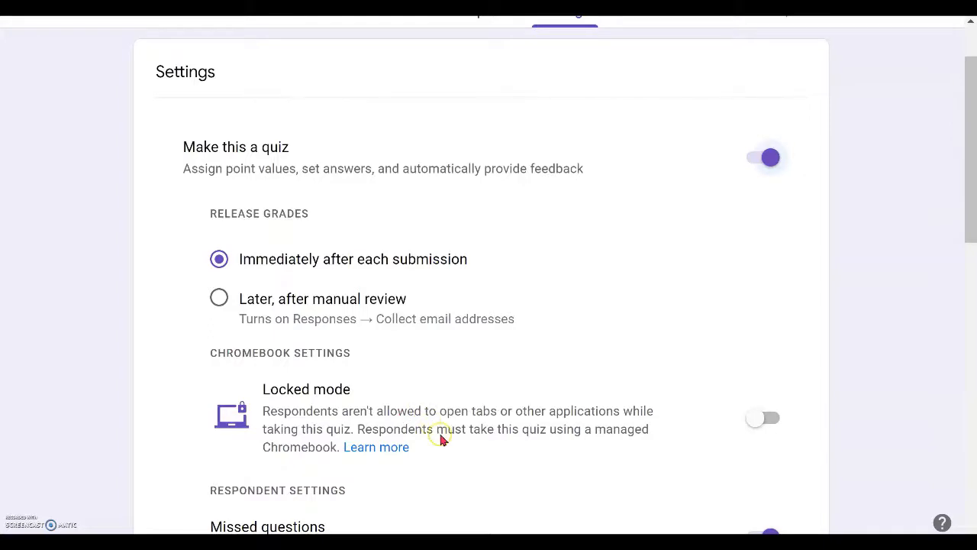
scroll(790, 451, "down", 1)
left_click(773, 338)
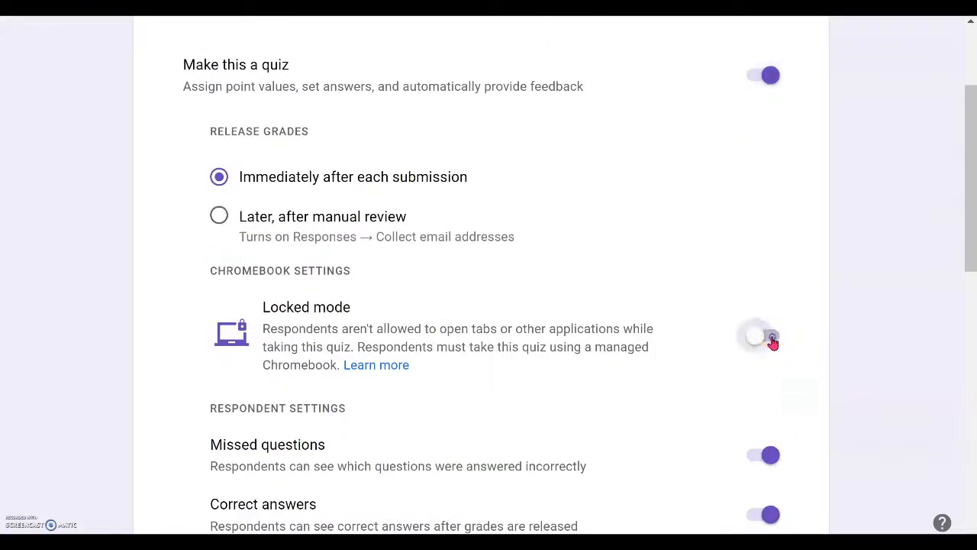
Expand the Responses settings and examine which response and sign-in options are controlled by Locked mode
scroll(779, 345, "down", 5)
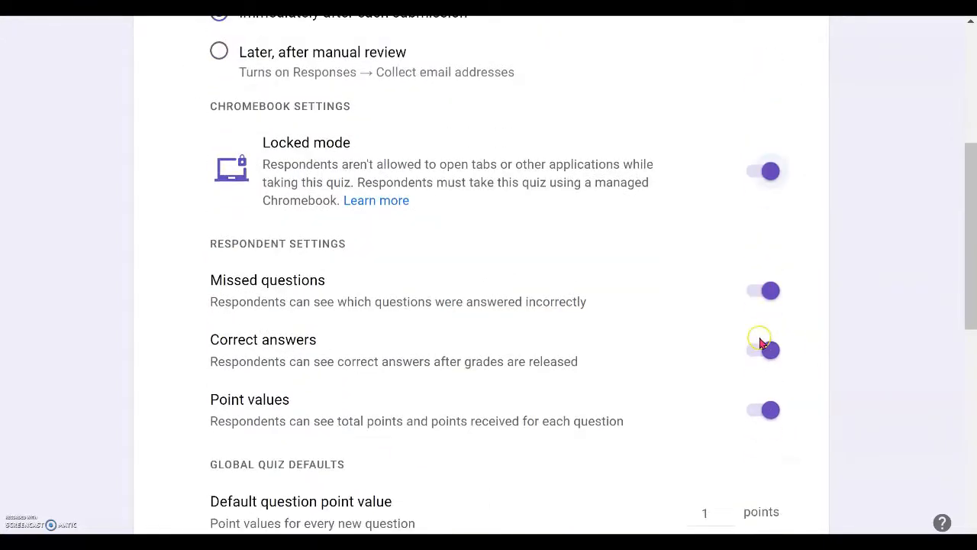
left_click(773, 364)
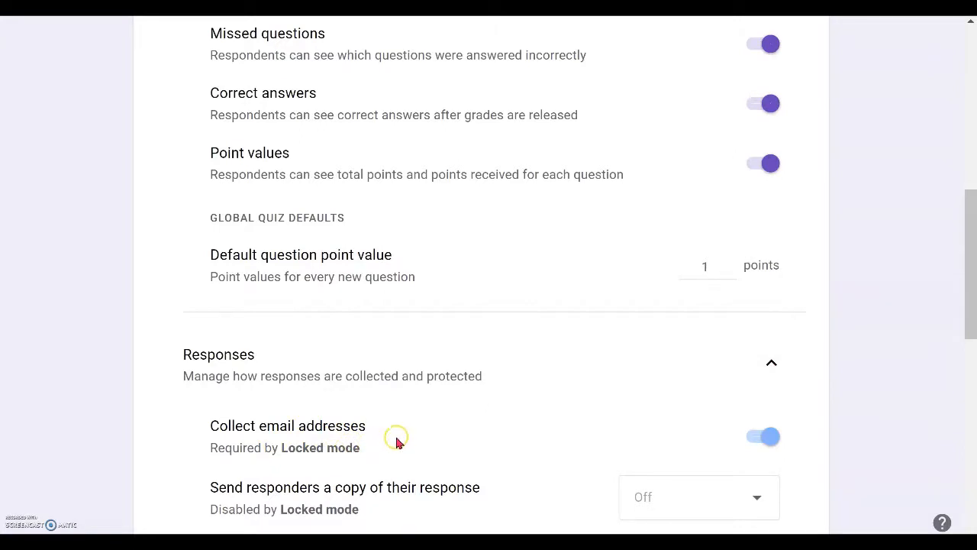
scroll(405, 439, "down", 1)
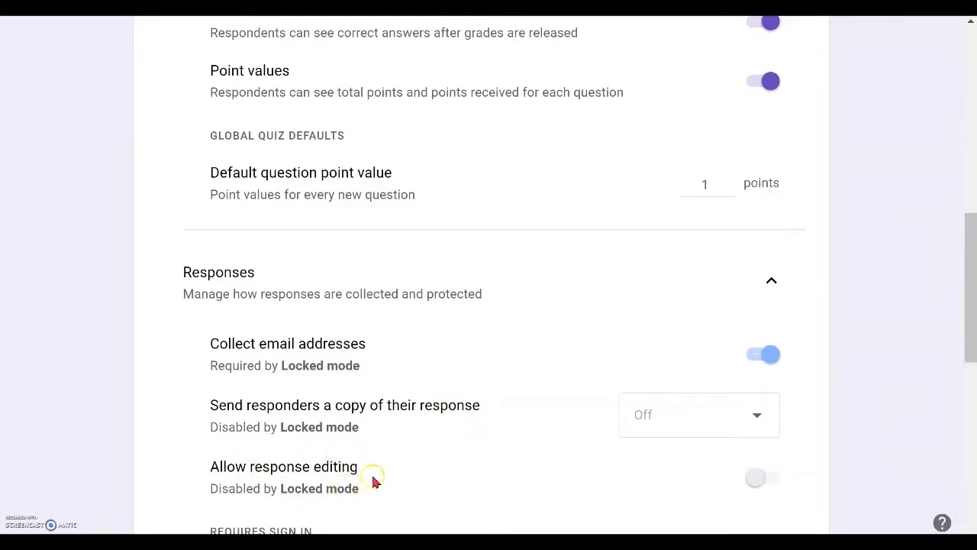
scroll(405, 462, "down", 1)
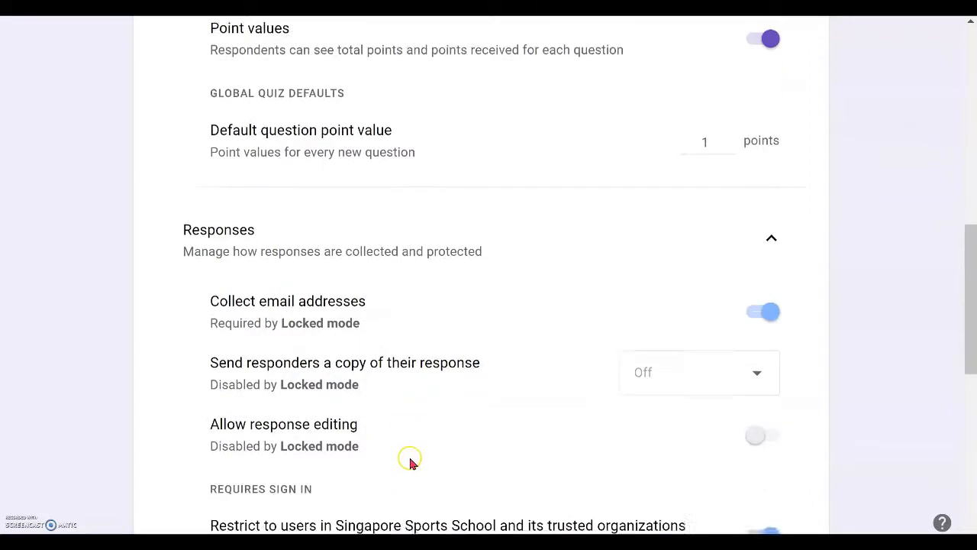
scroll(482, 392, "down", 2)
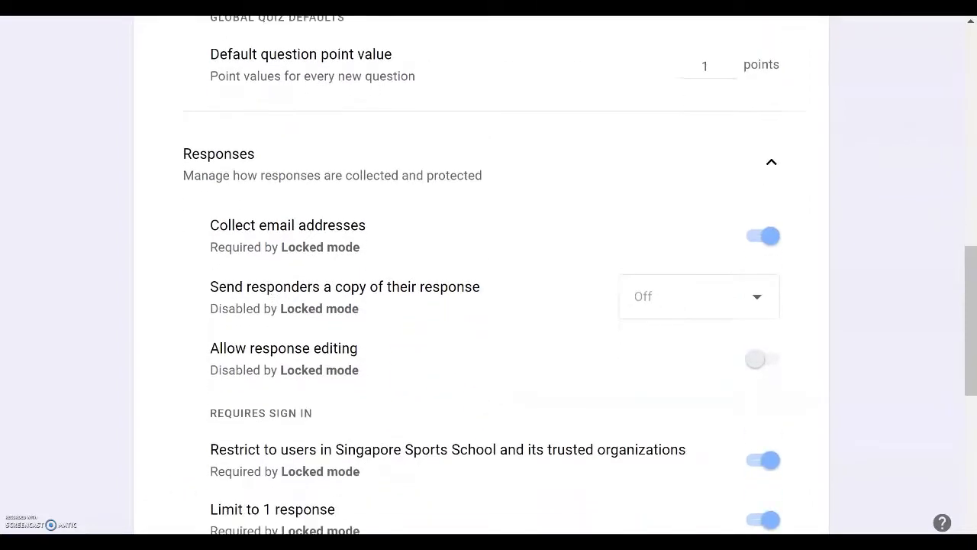
scroll(679, 319, "up", 7)
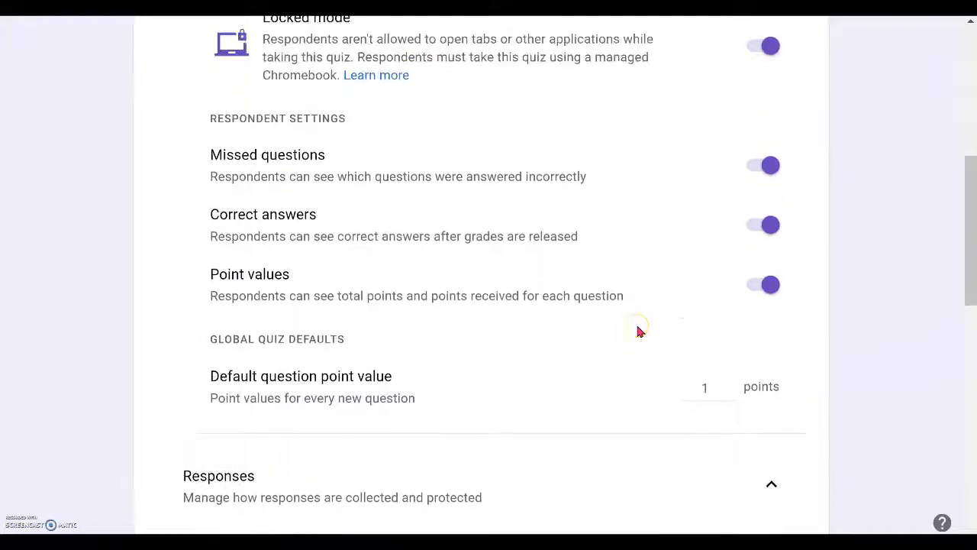